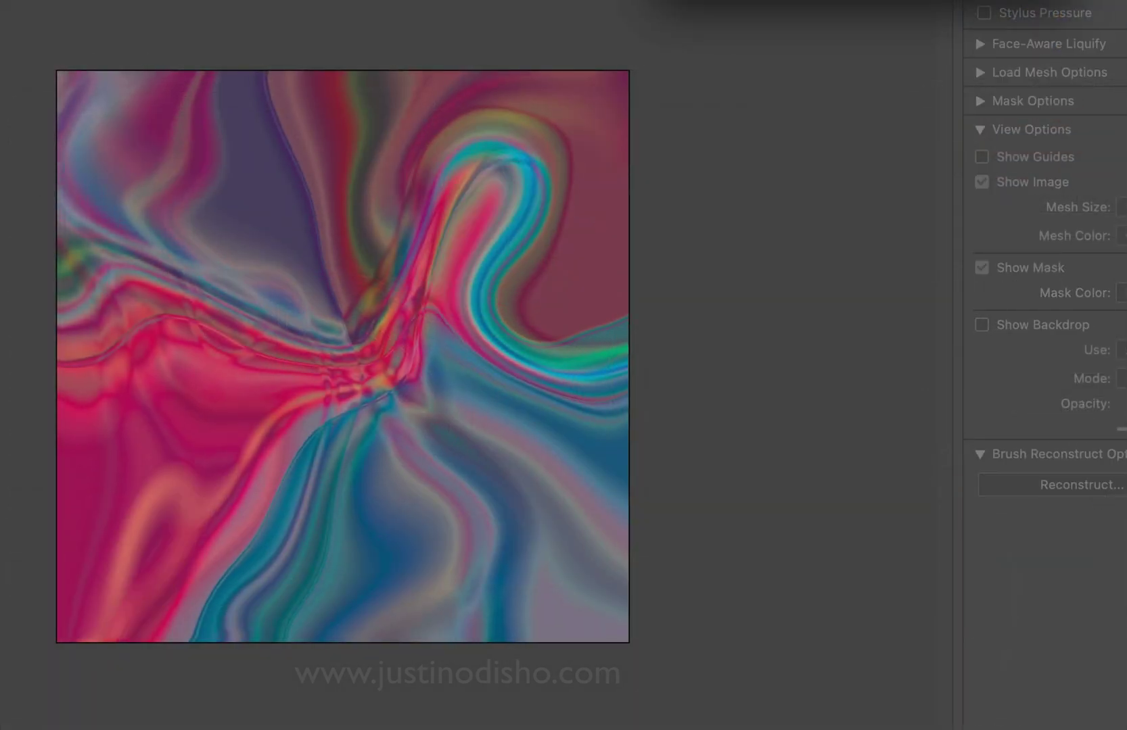
Dismiss the Liquify preview and switch back to the Untitled-2 swirl document
key("Return")
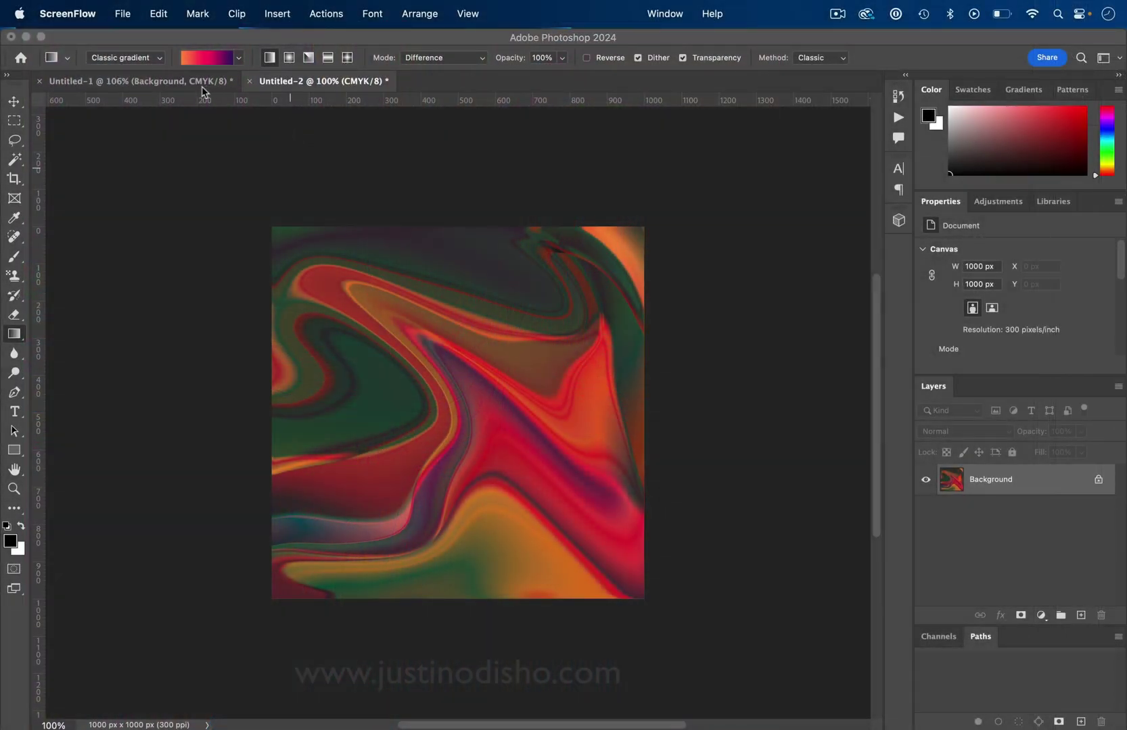
left_click(203, 91)
left_click(203, 91)
left_click(301, 81)
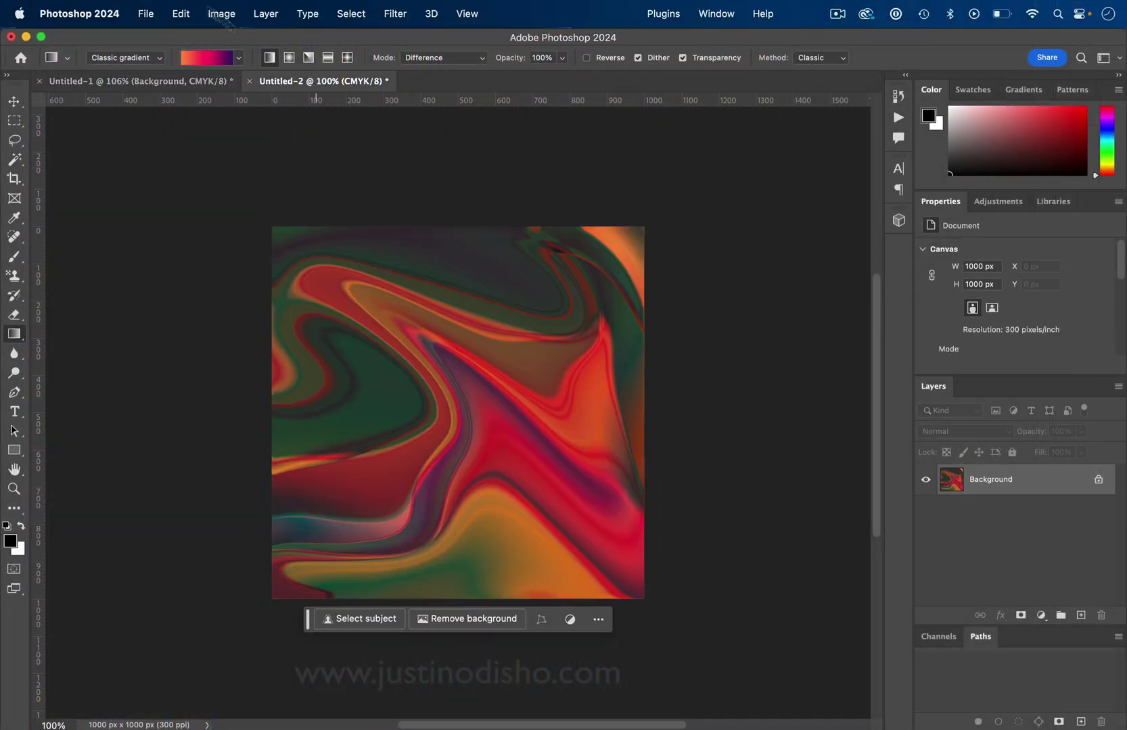
Create a new white 1000 × 1000 px, 300 ppi document, Untitled-3
left_click(145, 13)
left_click(159, 39)
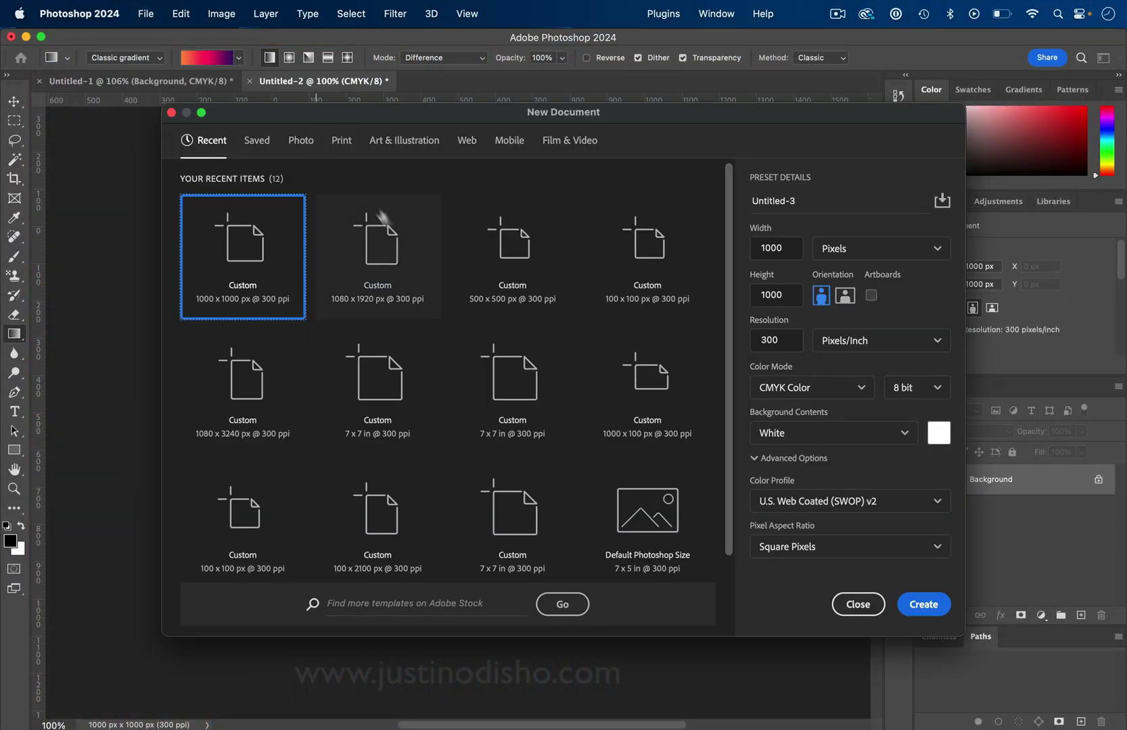
left_click(906, 603)
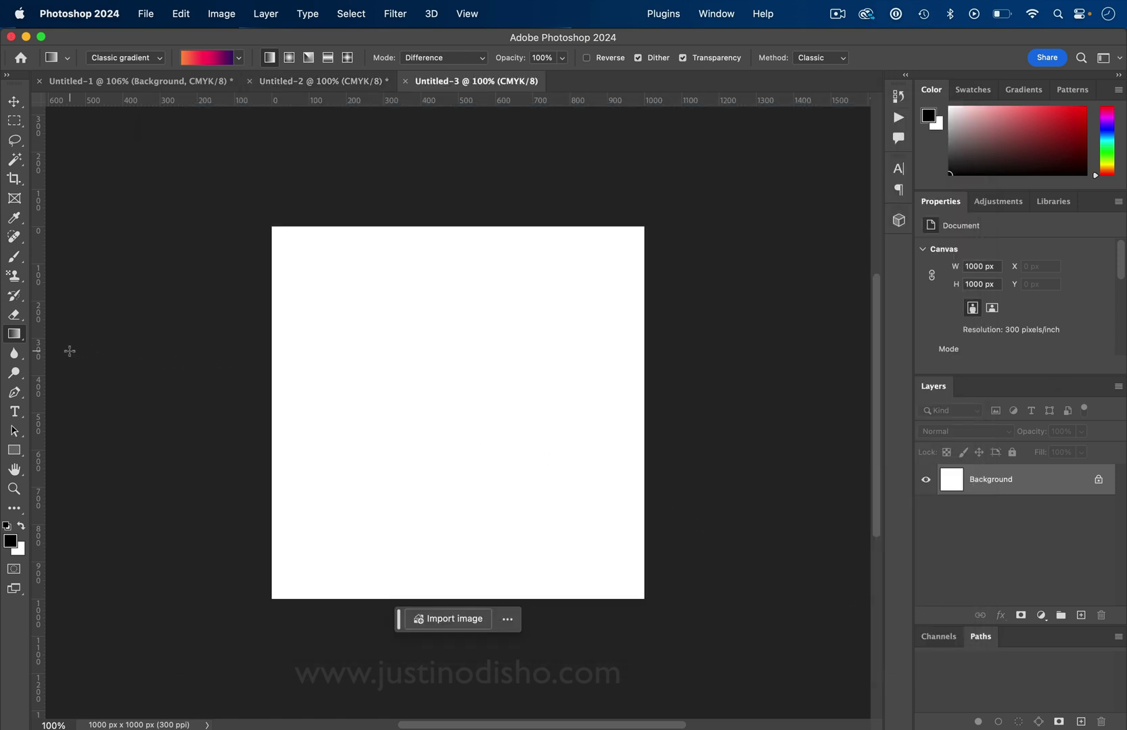
Select the Gradient Tool and bring up its gradient mode choices
right_click(15, 334)
left_click(65, 331)
left_click(123, 59)
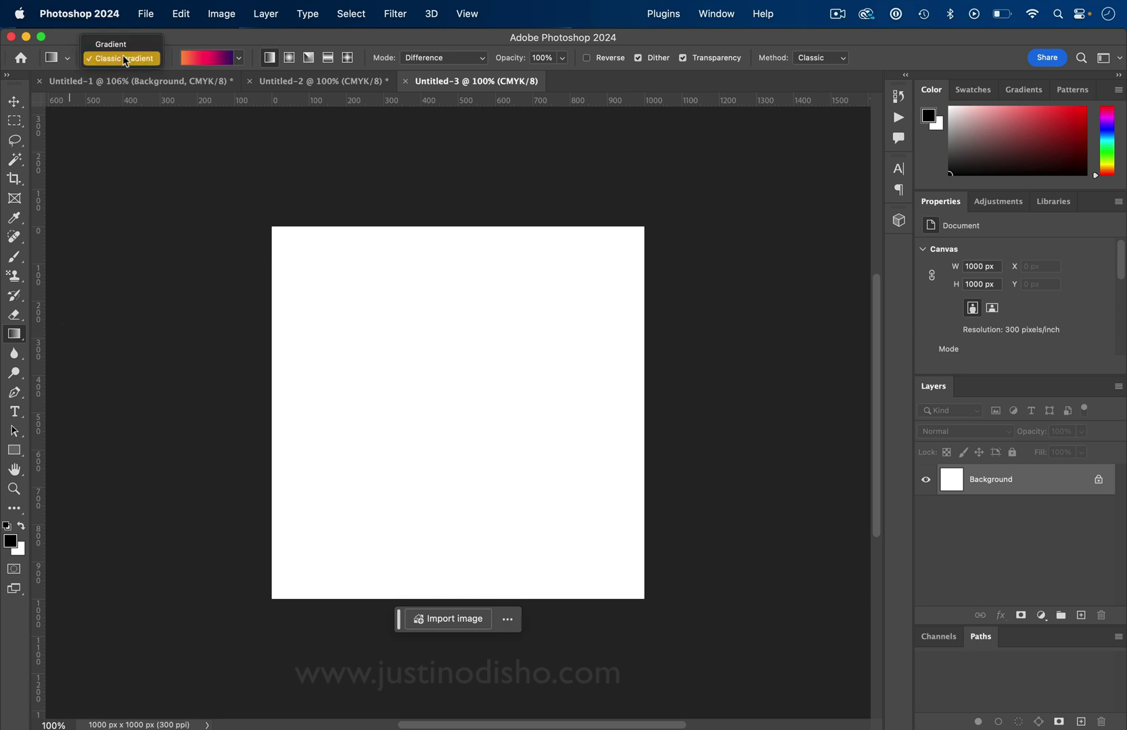
Switch to Gradient mode, try an orange-to-purple gradient with a black stop, then delete Gradient Fill 1
left_click(112, 44)
left_click_drag(505, 306, 527, 419)
mouse_move(464, 388)
left_mouse_down()
mouse_move(500, 404)
mouse_move(414, 360)
mouse_move(464, 388)
left_mouse_up()
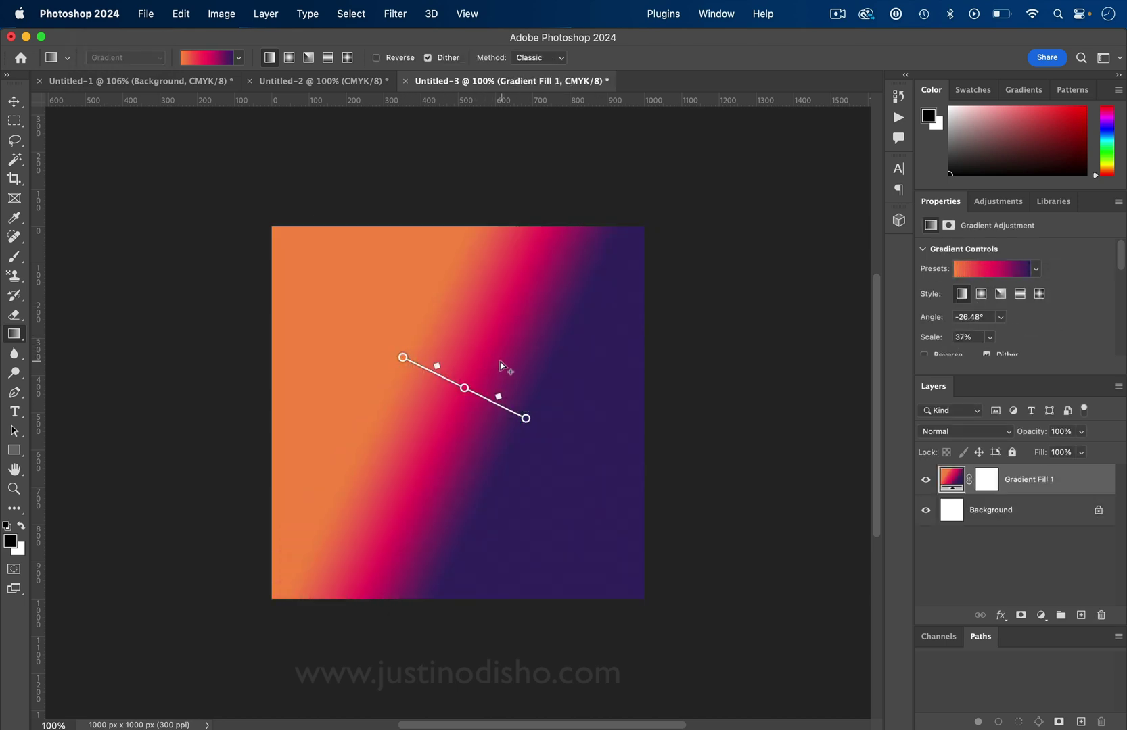
left_click(486, 399)
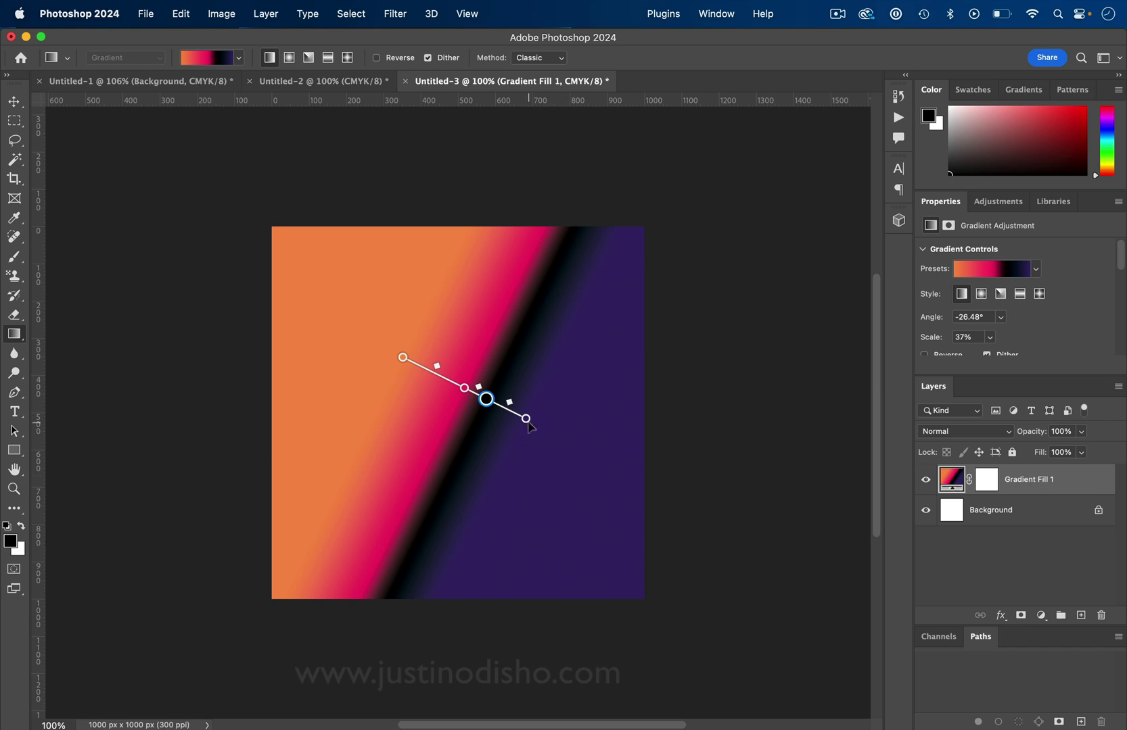
left_click_drag(526, 419, 485, 522)
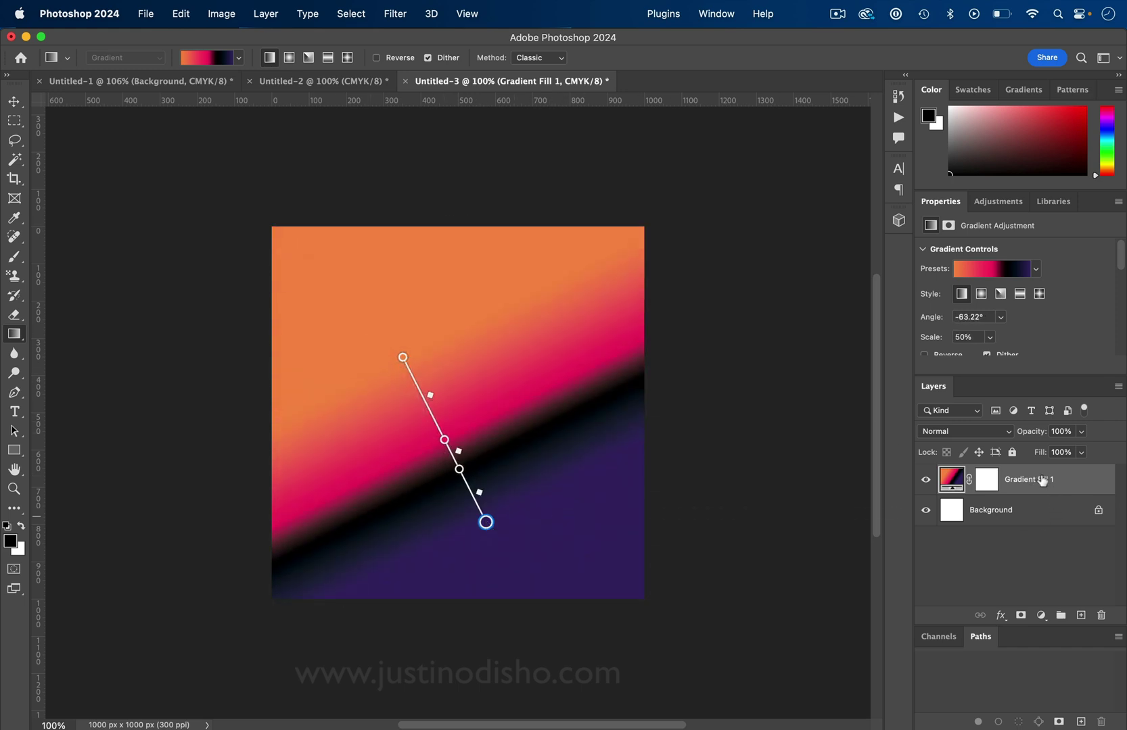
key("BackSpace")
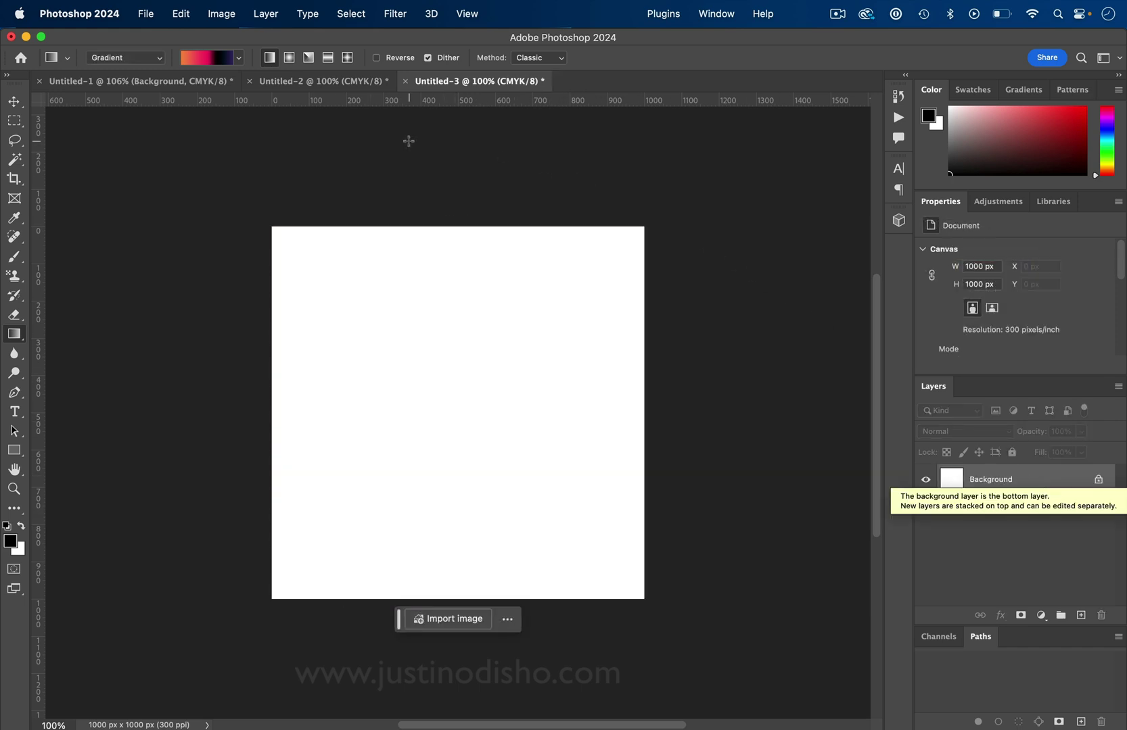
Return to Classic gradients, choose a warm red-to-purple preset, and set blend mode to Difference
left_click(144, 60)
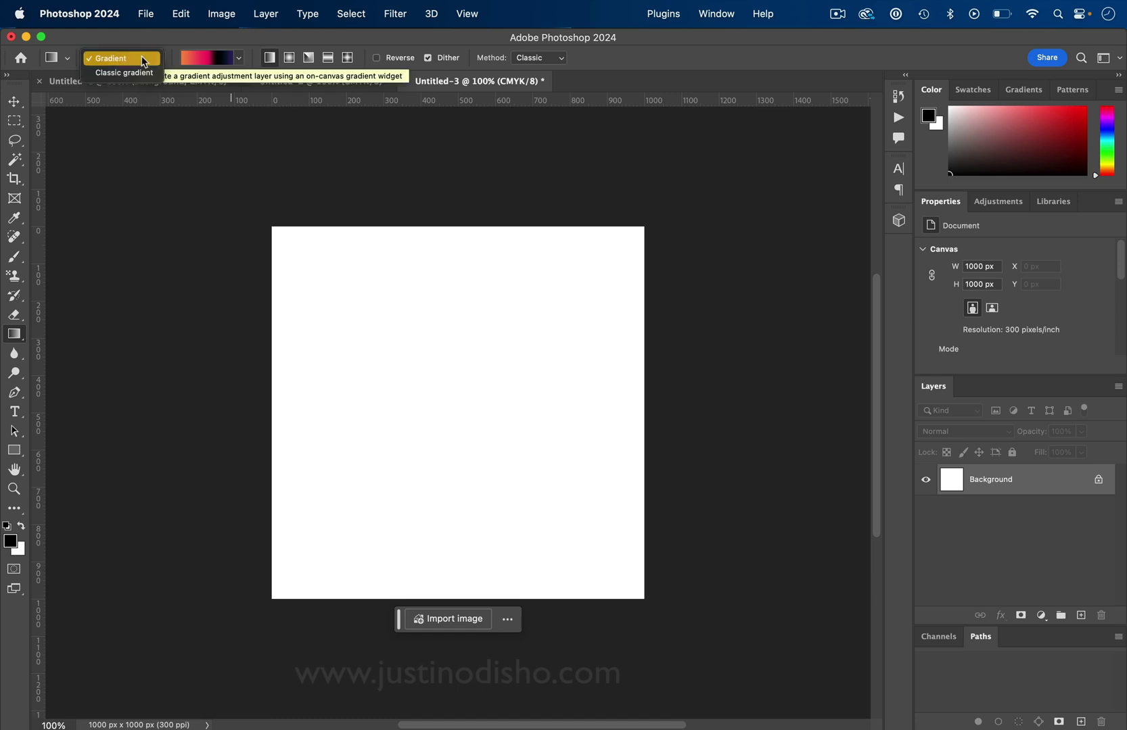
left_click(139, 74)
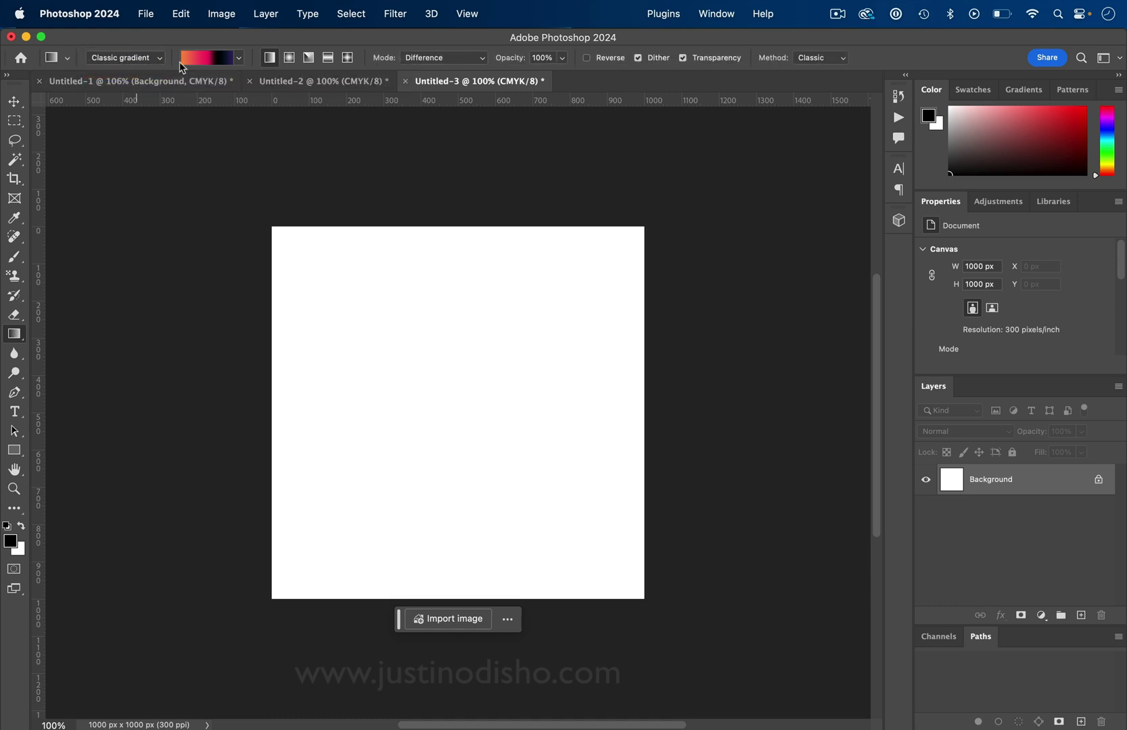
left_click(241, 60)
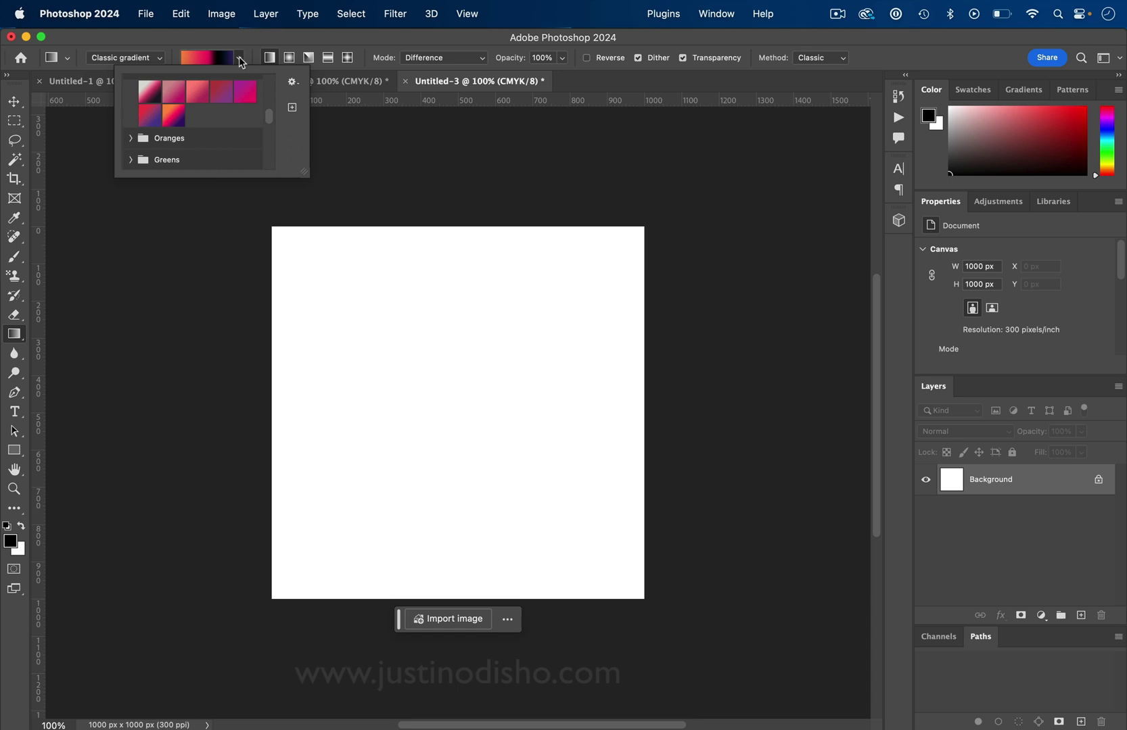
mouse_move(269, 119)
left_mouse_down()
mouse_move(271, 99)
mouse_move(269, 116)
left_mouse_up()
left_click(173, 117)
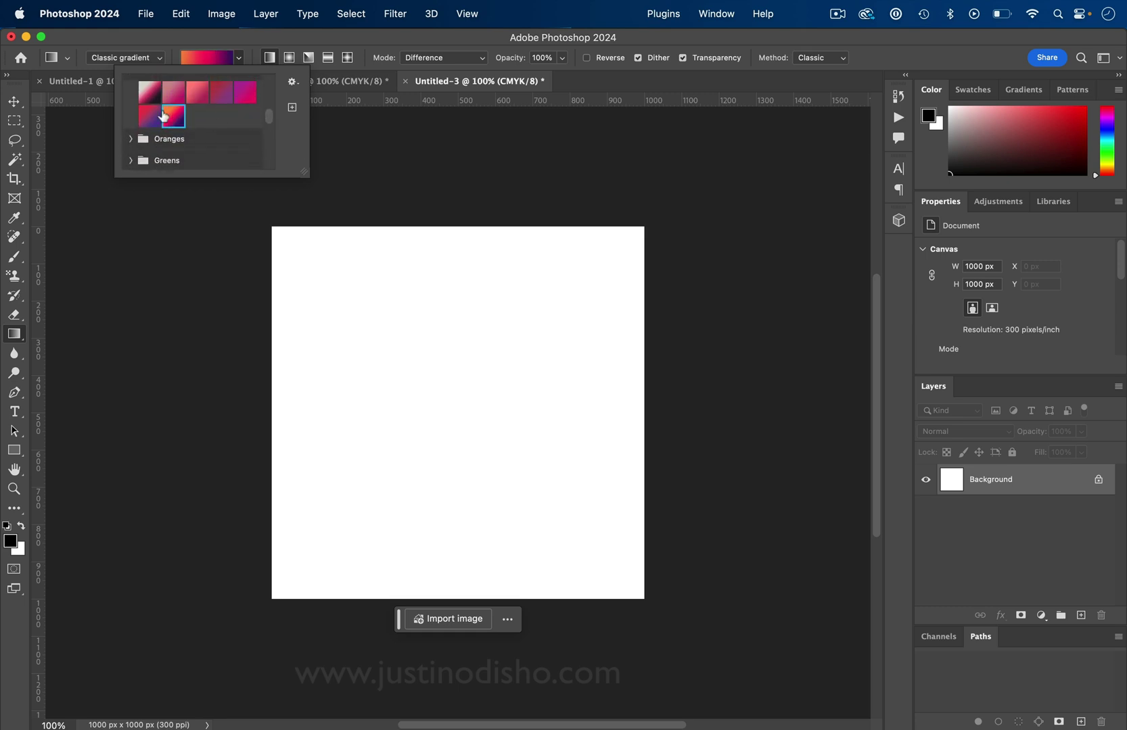
left_click(240, 57)
left_click(445, 62)
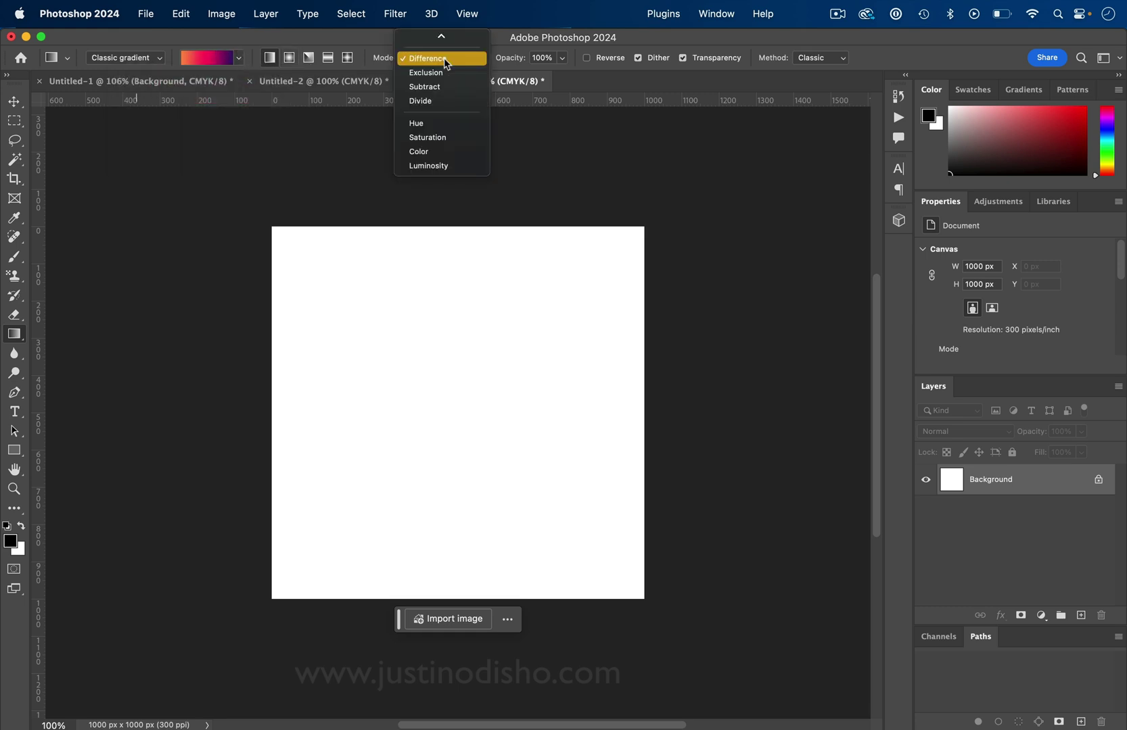
left_click(446, 60)
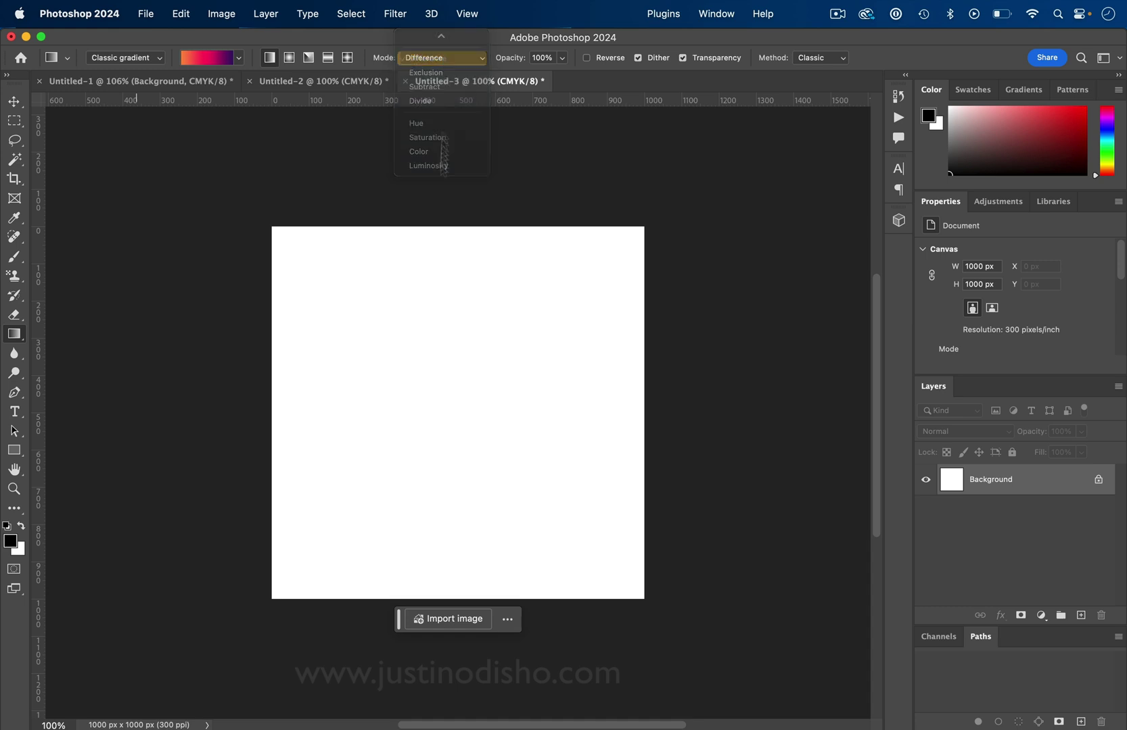
Drag six overlapping Difference gradients across the canvas, swapping colours with X before the last
left_click_drag(486, 297, 392, 414)
left_click_drag(446, 346, 443, 439)
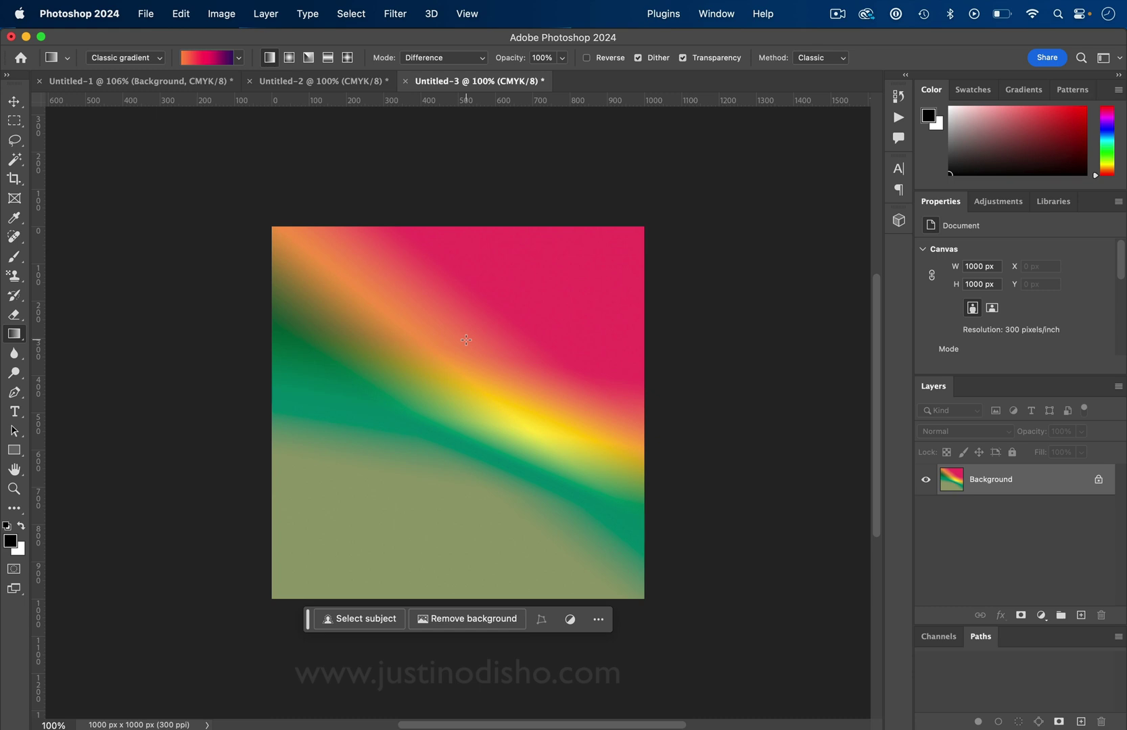
left_click_drag(447, 372, 527, 504)
left_click_drag(455, 330, 533, 509)
left_click_drag(503, 292, 451, 308)
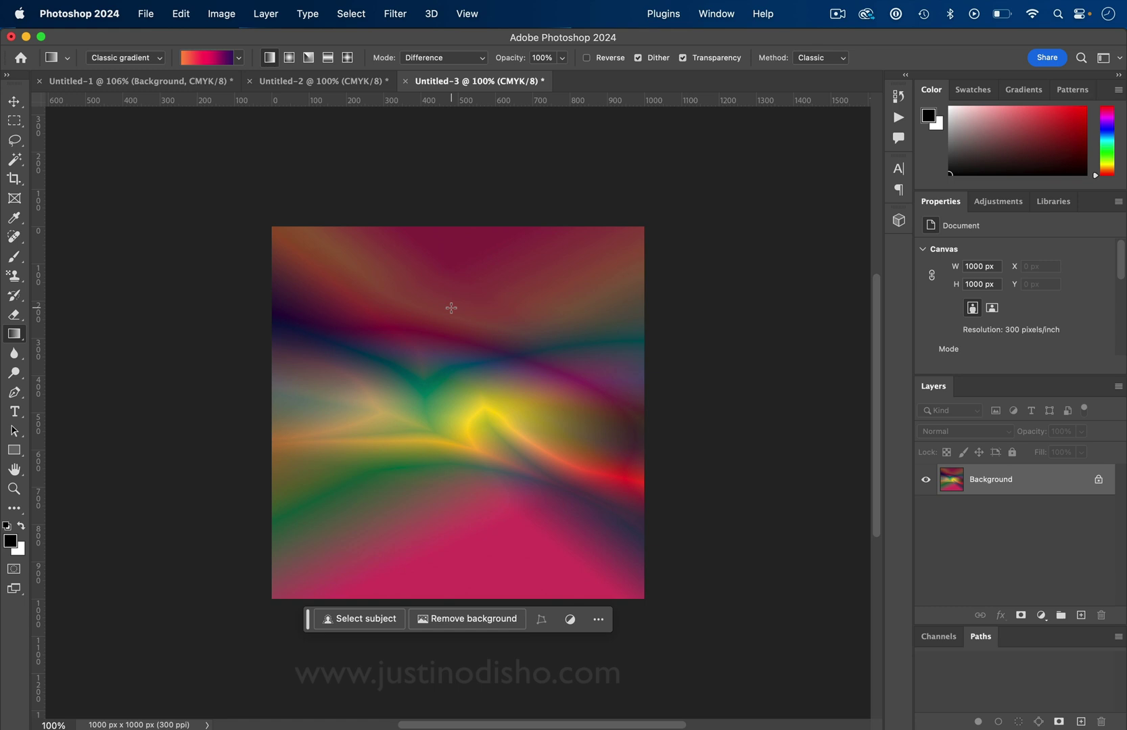
key("x")
left_click_drag(424, 150, 681, 378)
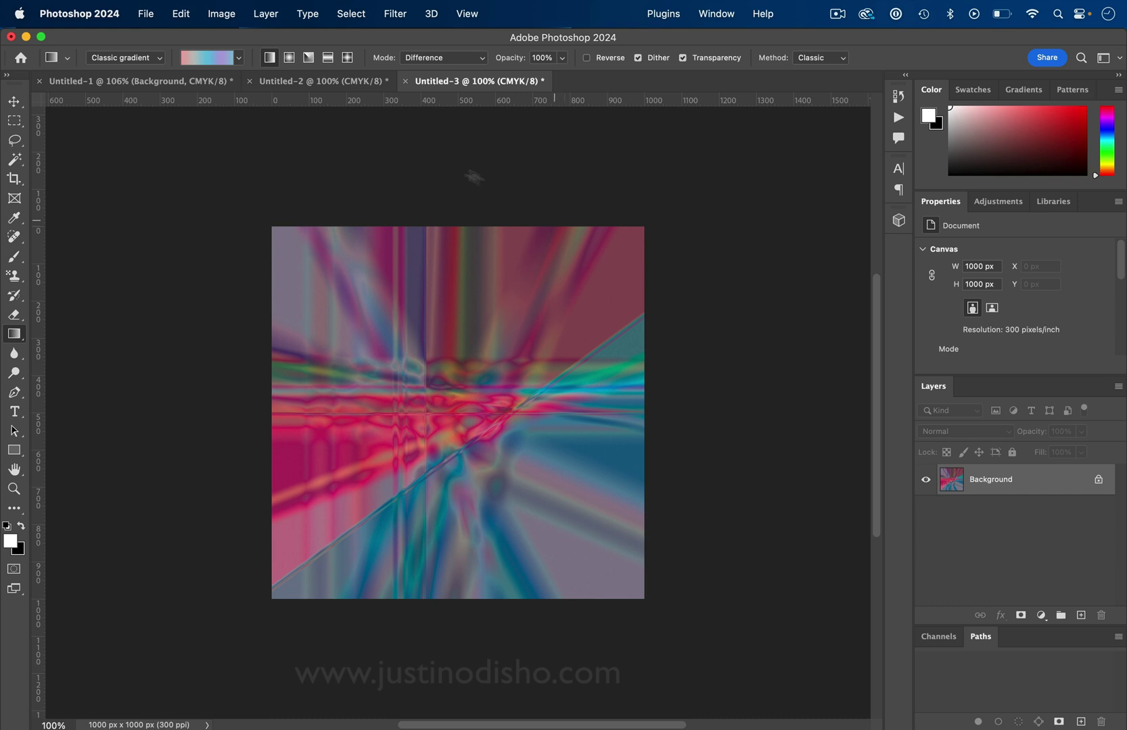
Open Filter > Liquify and dismiss the graphics processor warning
left_click(390, 5)
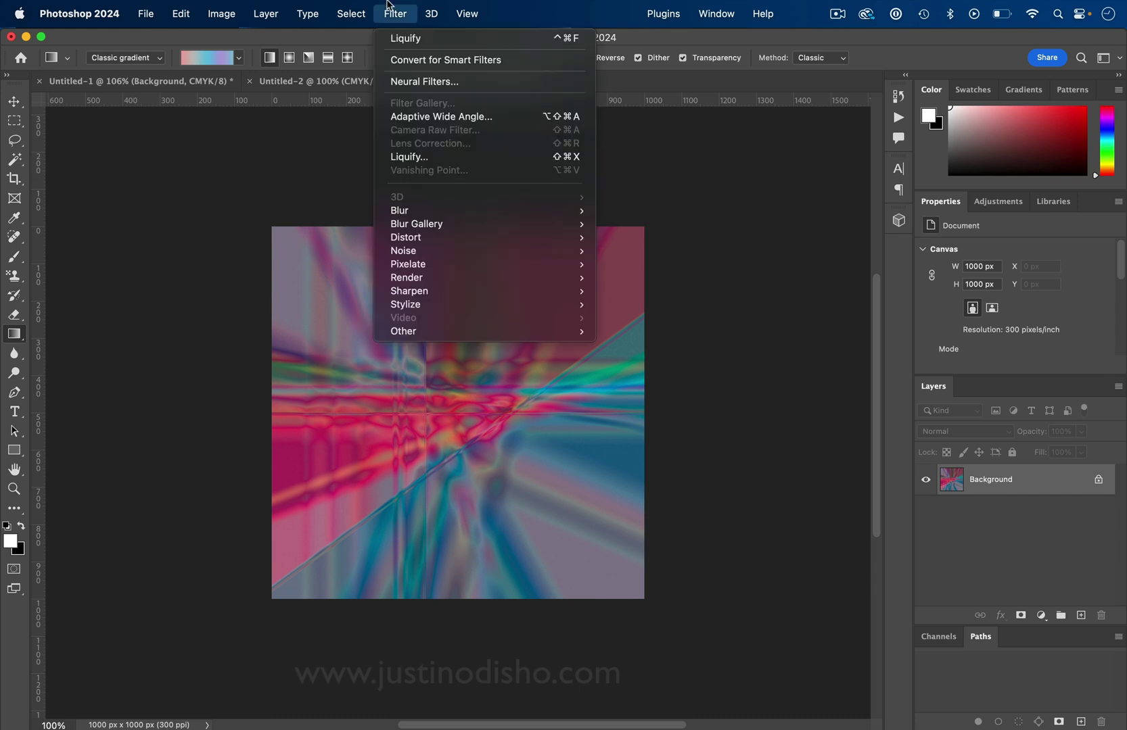
left_click(427, 158)
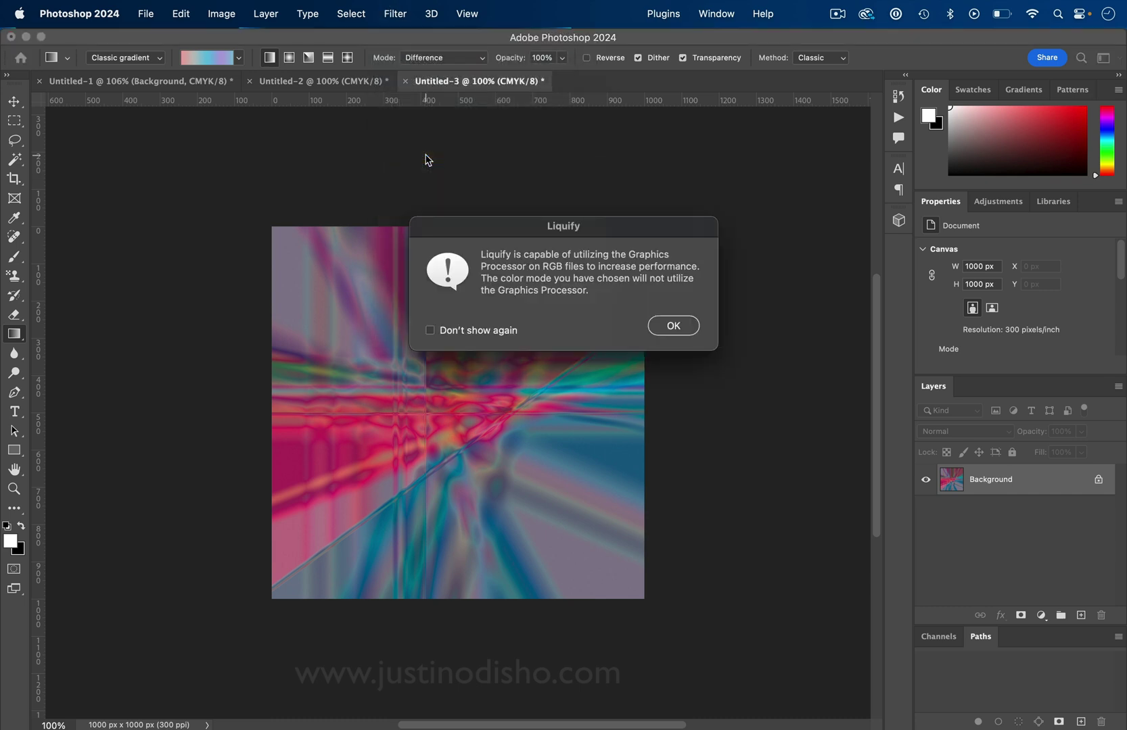
left_click(681, 328)
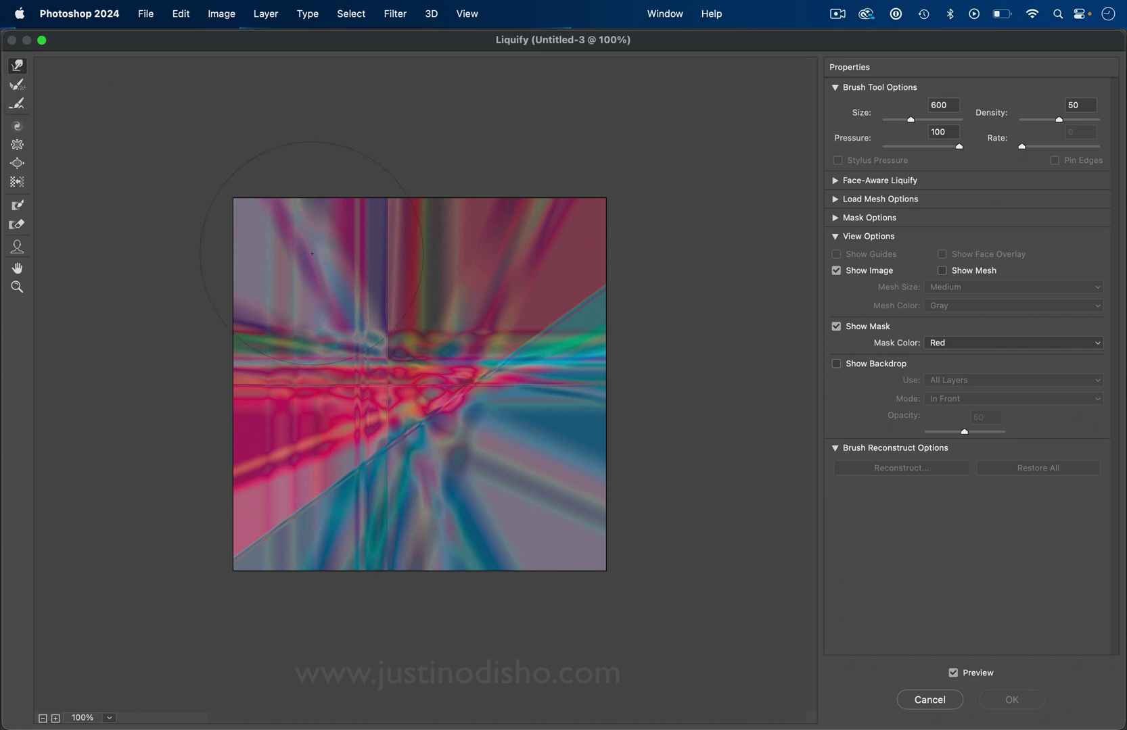
Set the Forward Warp brush to size 507 and push the waves into flowing bends
key("bracketleft")
key("bracketleft")
key("bracketleft")
key("bracketleft")
key("bracketleft")
key("bracketleft")
key("bracketleft")
key("bracketleft")
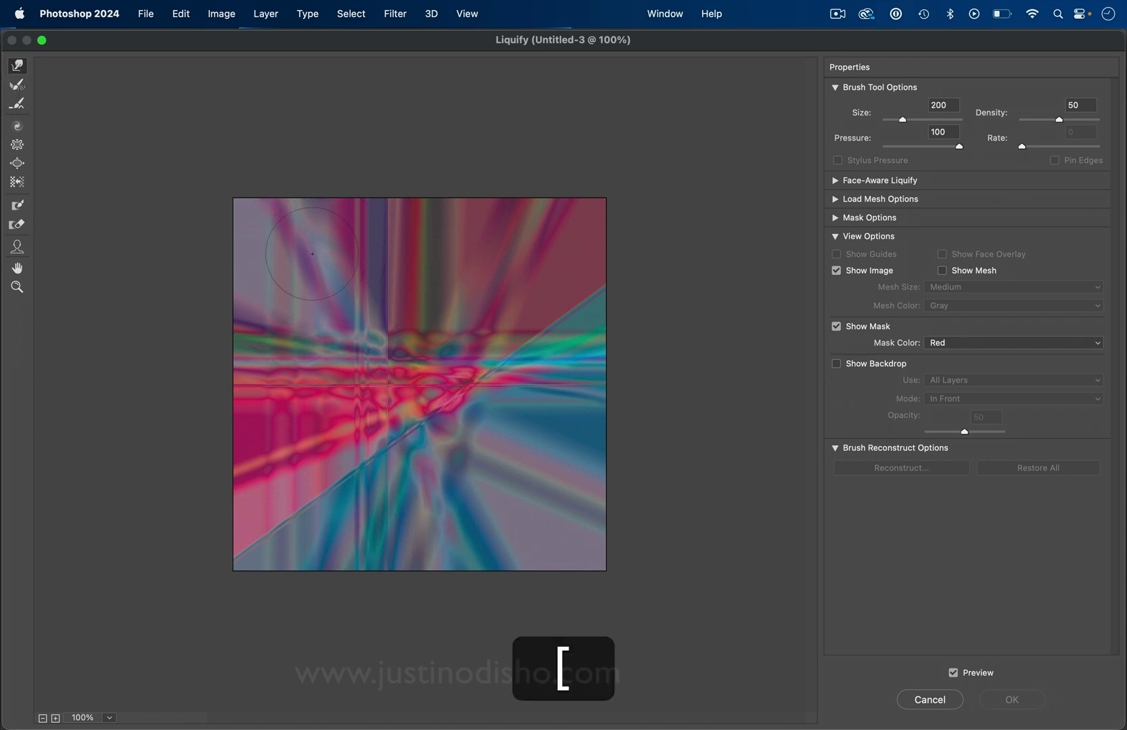
key("bracketright")
key("bracketright")
key("bracketright")
key("bracketright")
key("bracketleft")
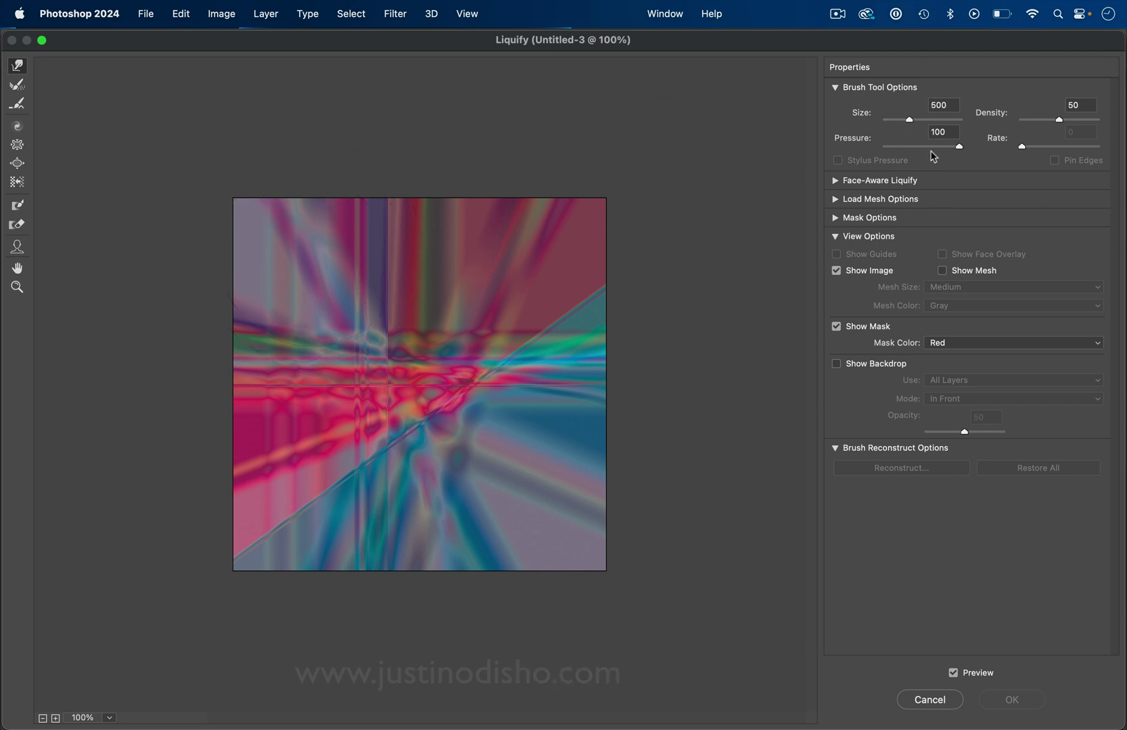
left_click_drag(909, 119, 909, 117)
mouse_move(473, 344)
left_mouse_down()
mouse_move(494, 406)
mouse_move(406, 392)
mouse_move(433, 290)
mouse_move(494, 329)
mouse_move(541, 291)
mouse_move(596, 324)
mouse_move(804, 240)
left_mouse_up()
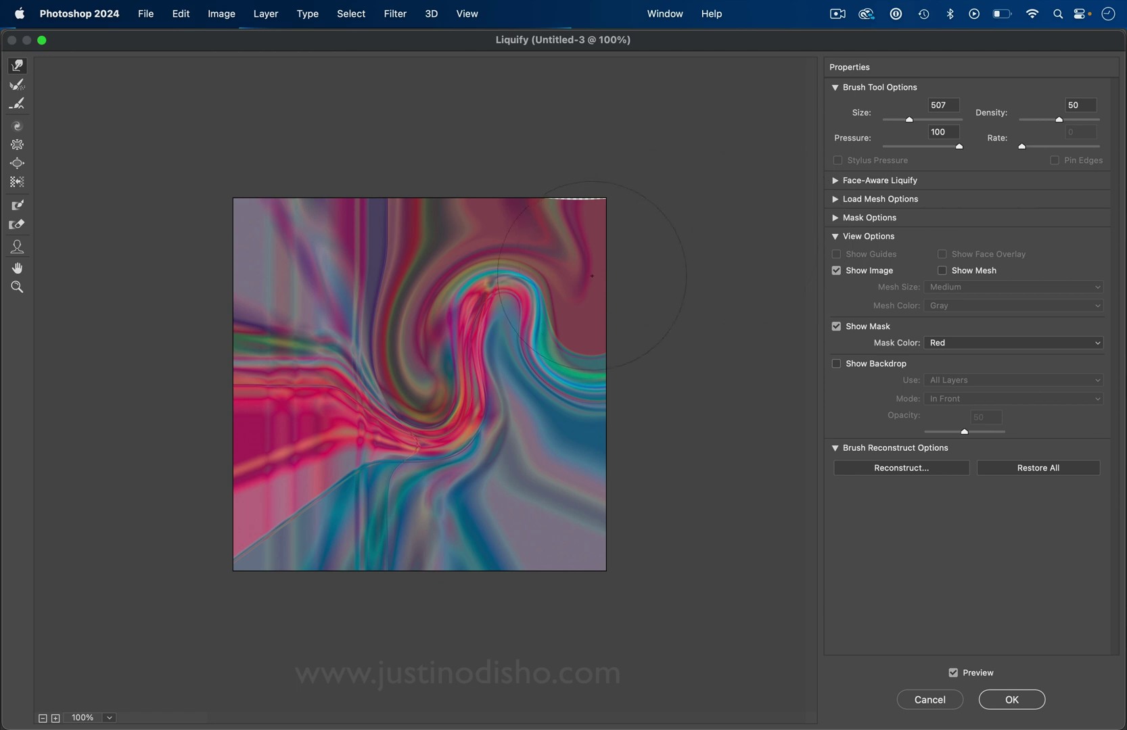
mouse_move(586, 201)
left_mouse_down()
mouse_move(561, 181)
mouse_move(533, 329)
mouse_move(572, 189)
left_mouse_up()
mouse_move(368, 448)
left_mouse_down()
mouse_move(345, 526)
mouse_move(370, 472)
mouse_move(428, 474)
mouse_move(534, 614)
mouse_move(536, 624)
mouse_move(423, 502)
mouse_move(545, 706)
mouse_move(478, 552)
mouse_move(482, 564)
mouse_move(497, 466)
mouse_move(662, 612)
mouse_move(727, 642)
mouse_move(520, 433)
mouse_move(662, 532)
left_mouse_up()
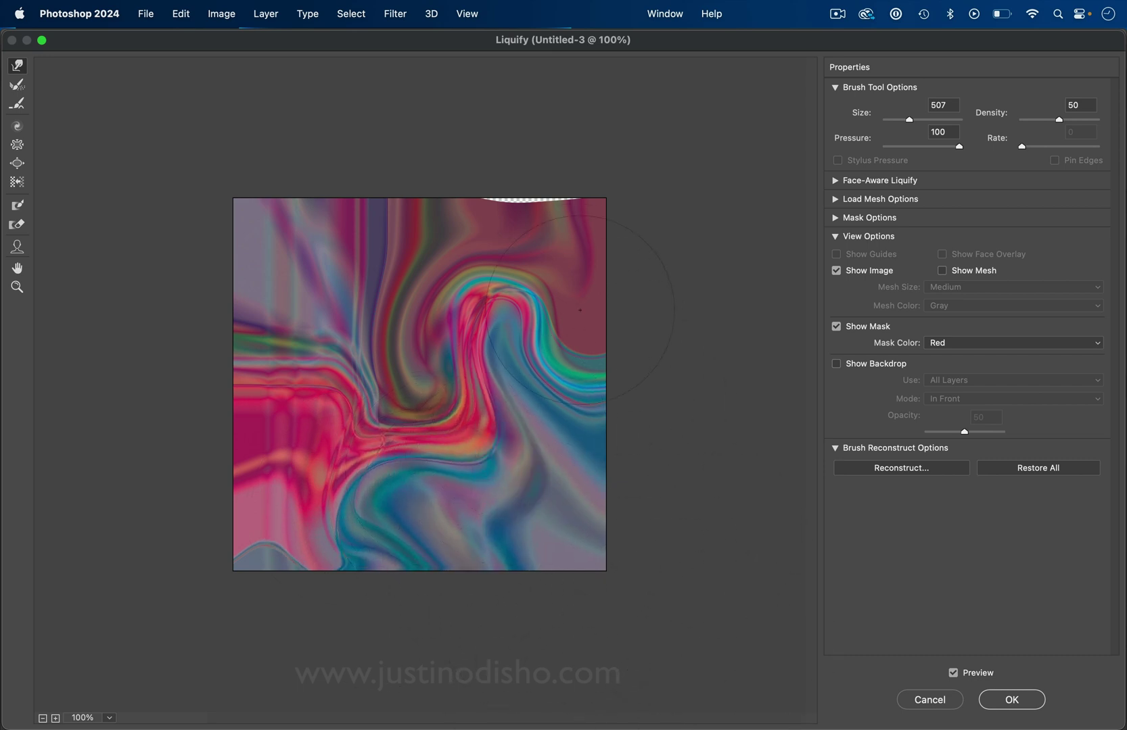
mouse_move(580, 309)
left_mouse_down()
mouse_move(512, 281)
mouse_move(514, 83)
mouse_move(547, 280)
mouse_move(734, 104)
left_mouse_up()
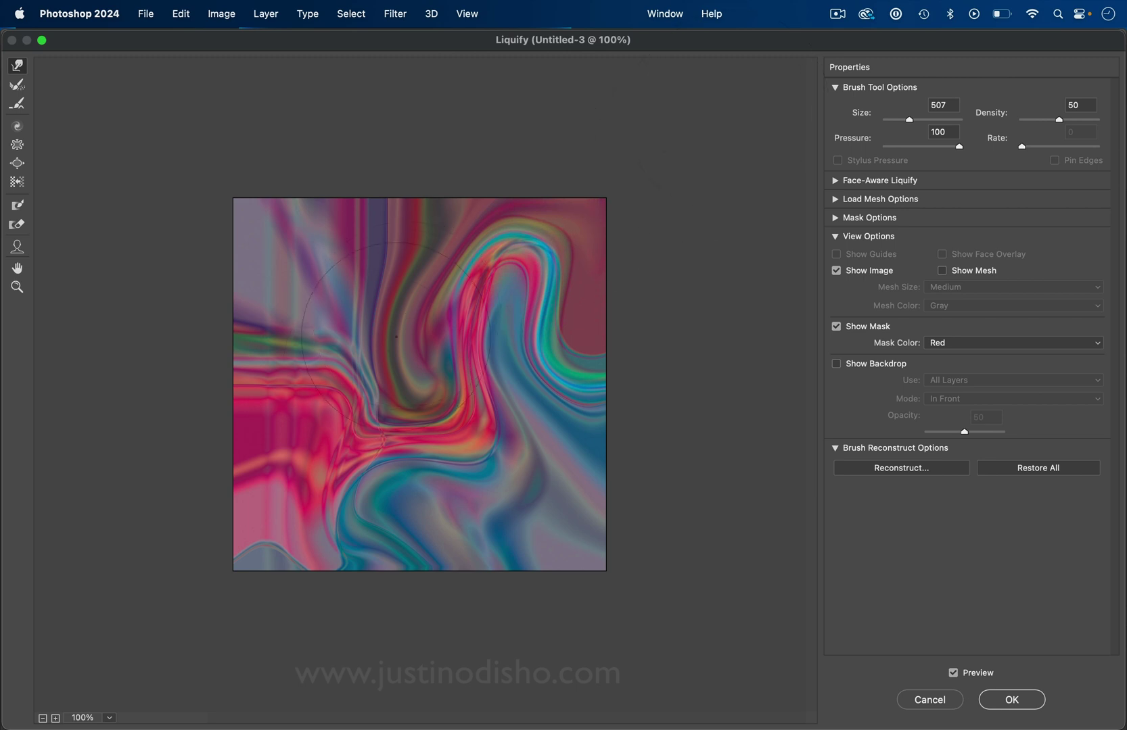
mouse_move(396, 336)
left_mouse_down()
mouse_move(244, 170)
mouse_move(359, 233)
mouse_move(231, 244)
mouse_move(345, 289)
mouse_move(210, 285)
mouse_move(367, 283)
mouse_move(360, 269)
mouse_move(408, 125)
left_mouse_up()
mouse_move(371, 375)
left_mouse_down()
mouse_move(281, 621)
mouse_move(239, 515)
mouse_move(236, 419)
mouse_move(235, 526)
mouse_move(264, 568)
left_mouse_up()
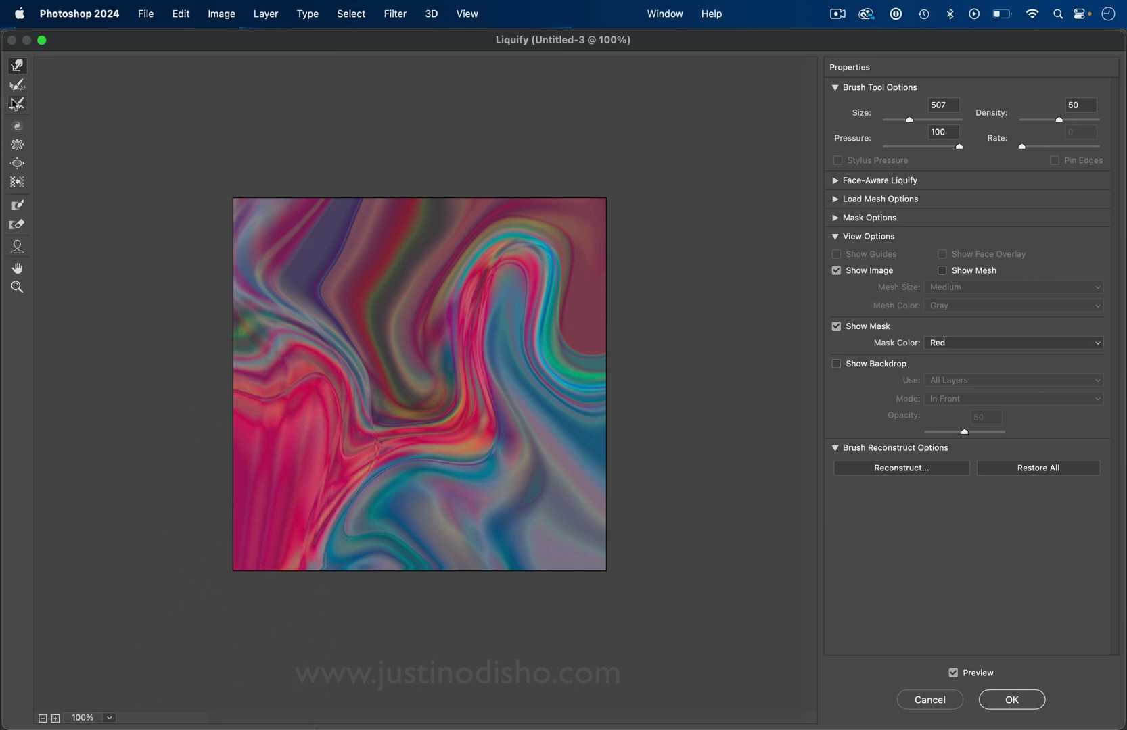
Twirl the centre-left and lower-centre waves clockwise with the Twirl Clockwise Tool
left_click(18, 126)
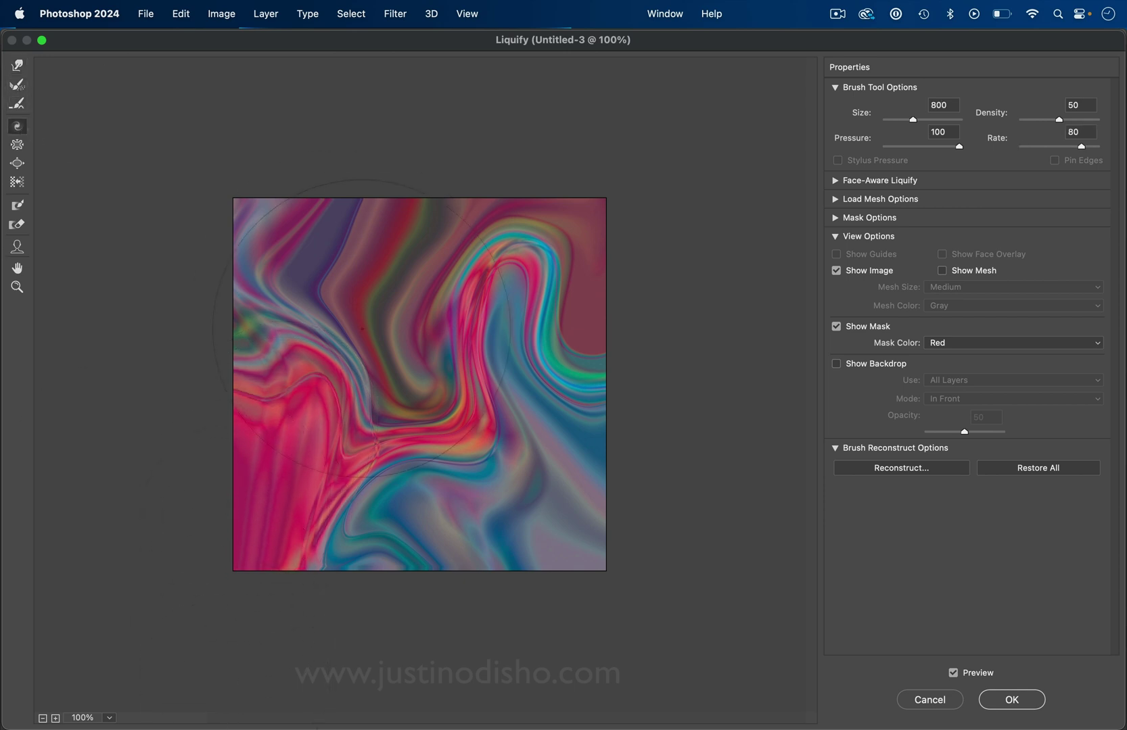
left_click_drag(361, 330, 364, 334)
left_click_drag(368, 497, 500, 497)
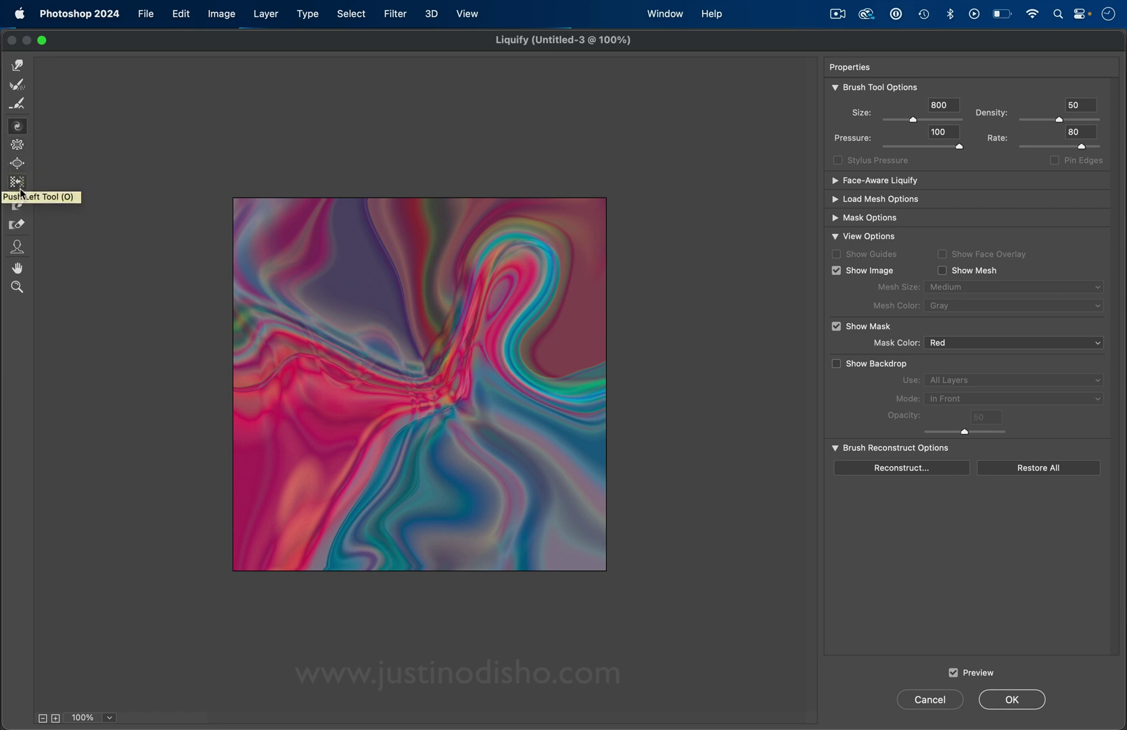
Try a Reconstruct stroke and a Forward Warp twist, undoing both
left_click(20, 86)
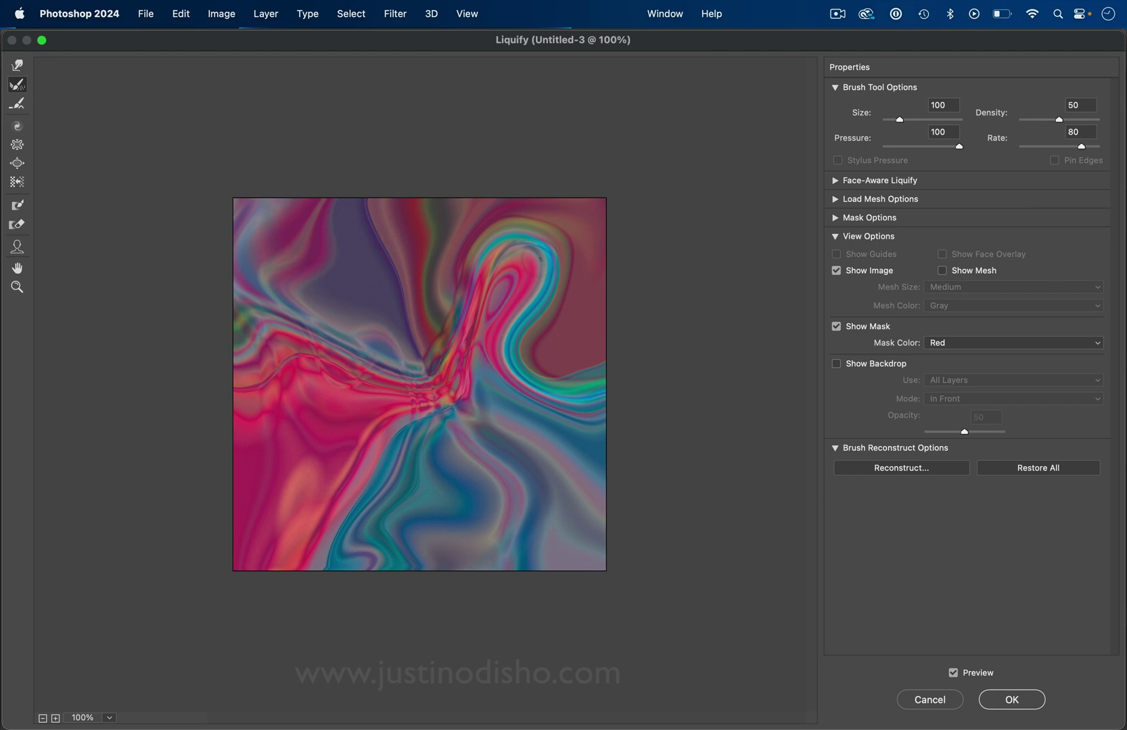
key("bracketright")
key("bracketright")
key("bracketright")
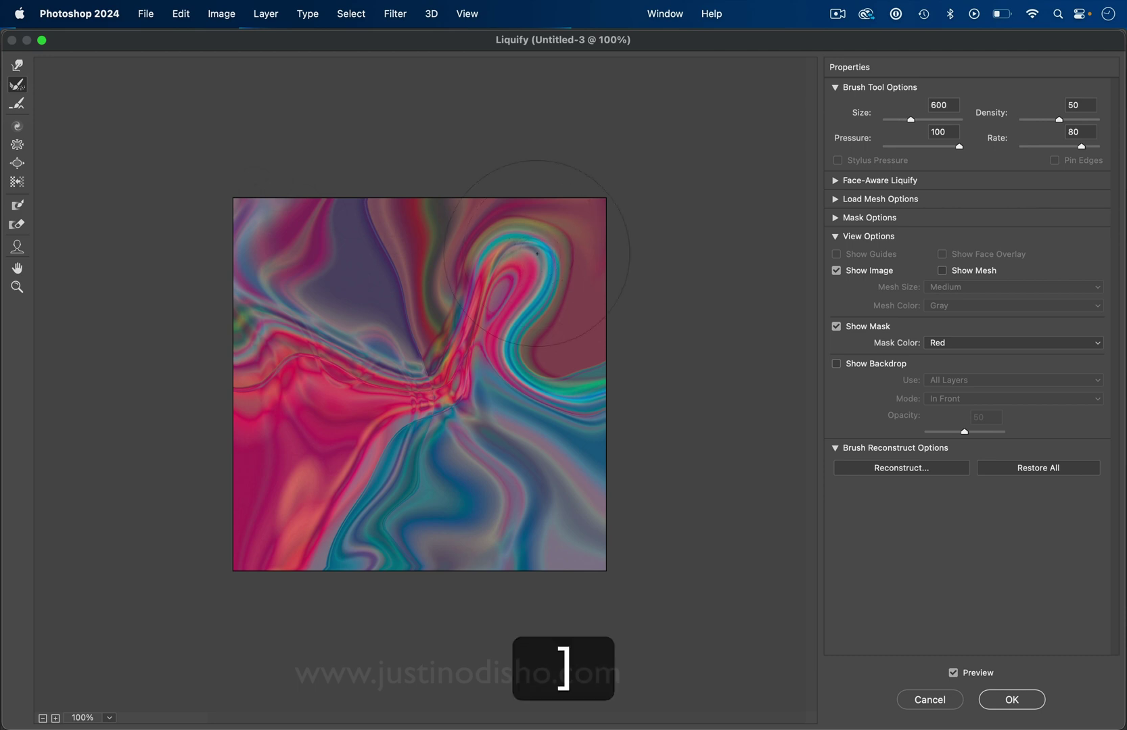
mouse_move(548, 247)
left_mouse_down()
mouse_move(522, 255)
mouse_move(497, 316)
mouse_move(552, 268)
left_mouse_up()
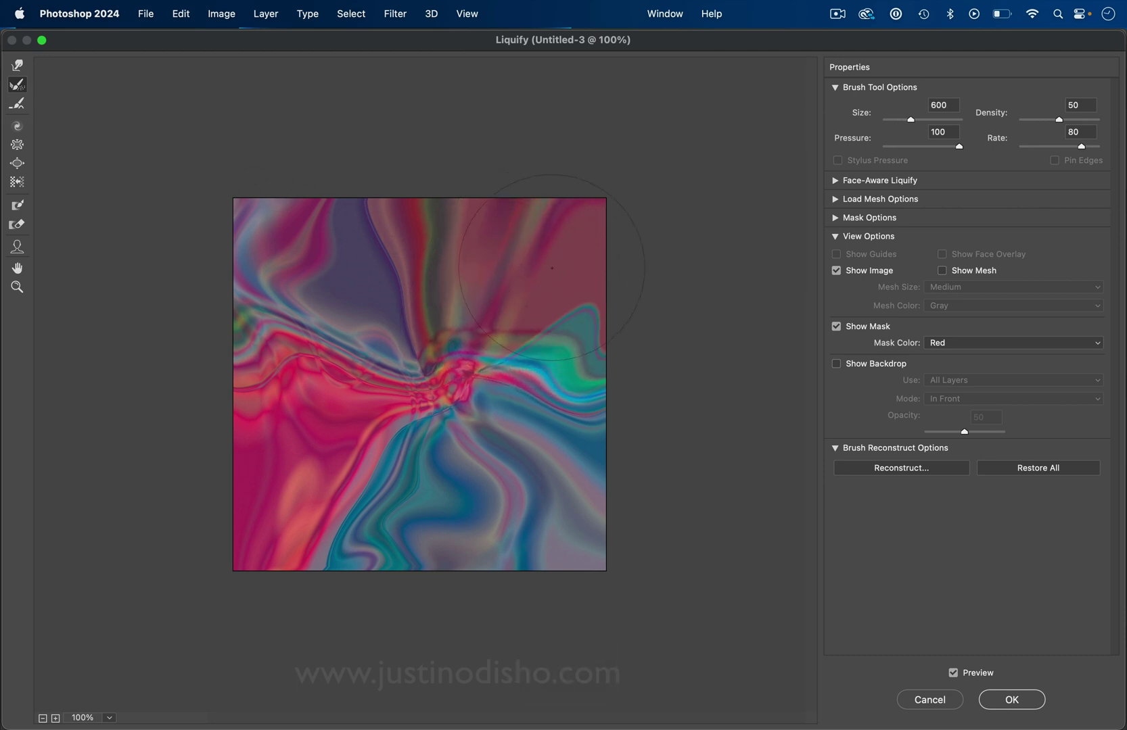
key("super+z")
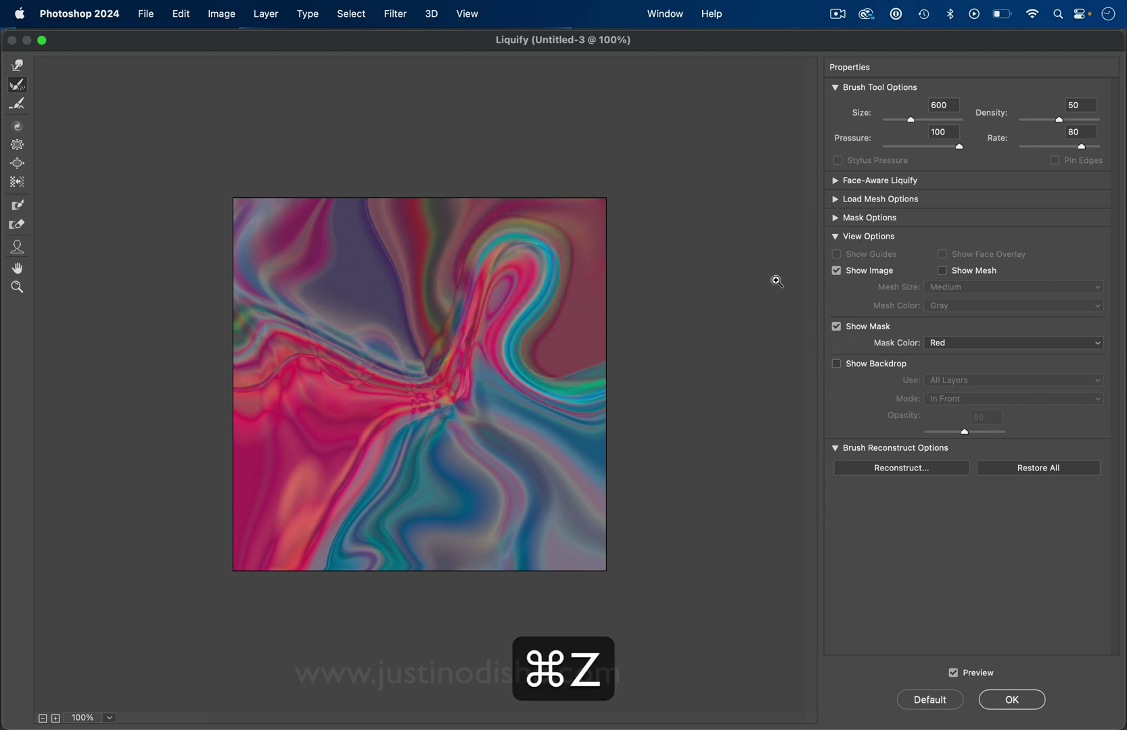
key("w")
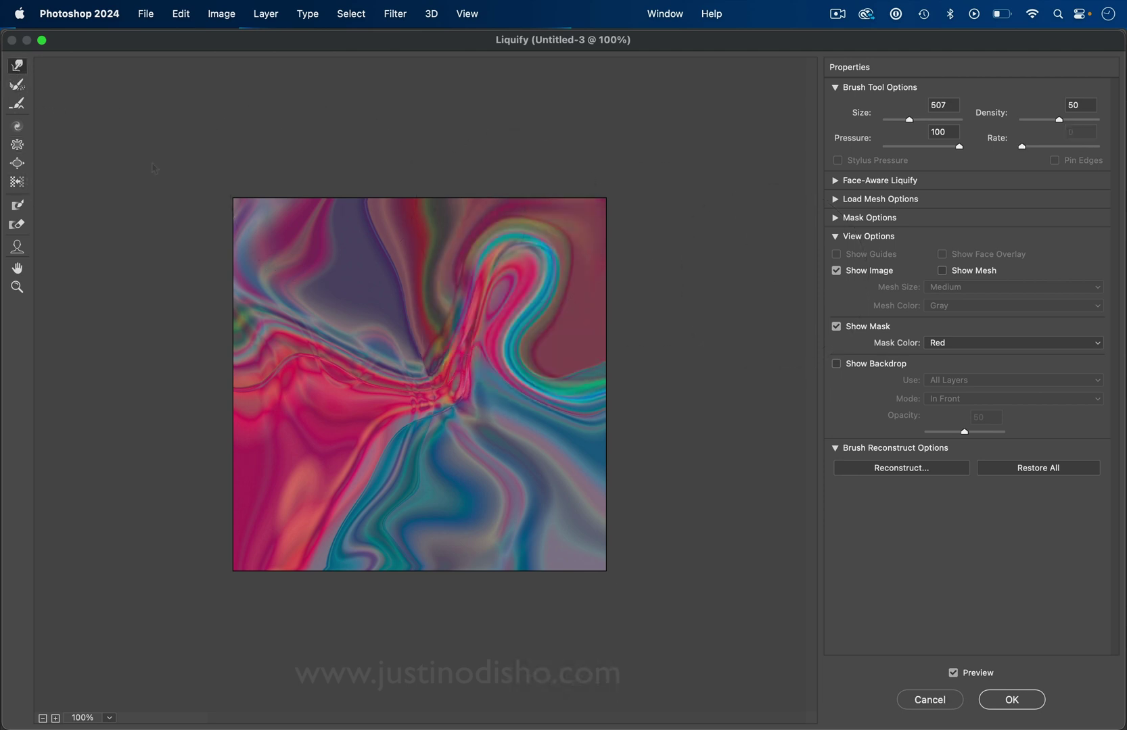
mouse_move(365, 342)
left_mouse_down()
mouse_move(433, 336)
mouse_move(530, 275)
mouse_move(563, 356)
mouse_move(444, 448)
mouse_move(505, 476)
mouse_move(542, 235)
left_mouse_up()
key("super+z")
key("super+z")
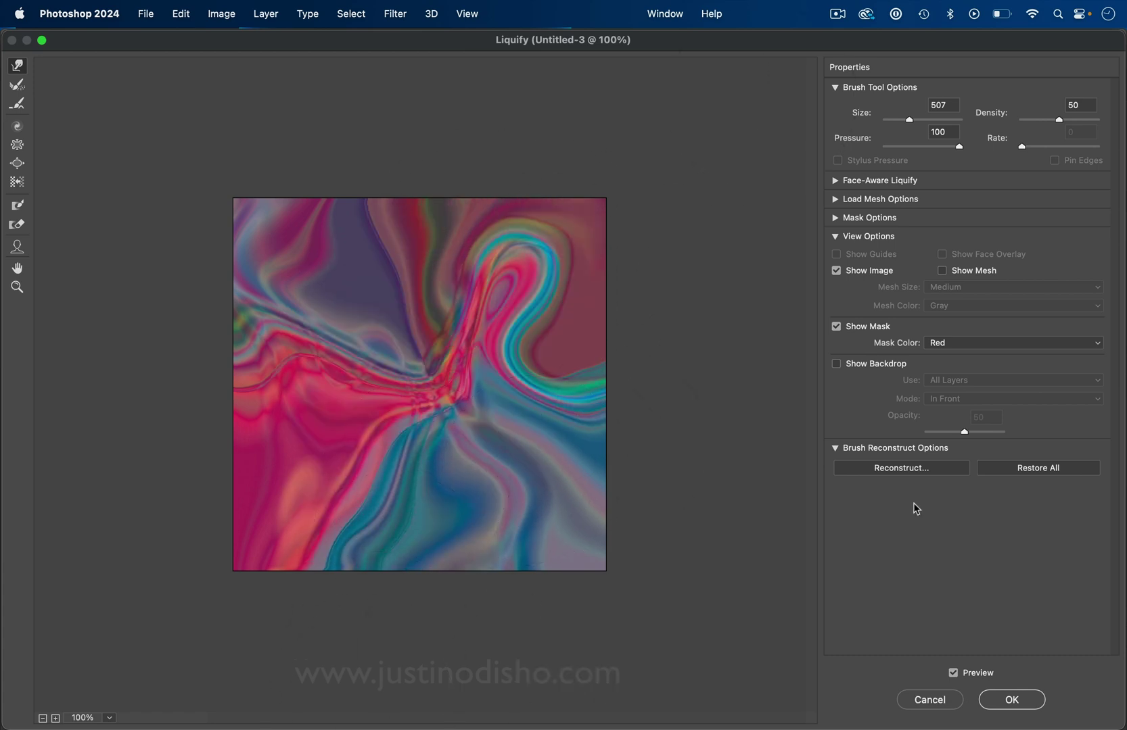
Partially reconstruct the liquify distortion with an Amount of 75
left_click(906, 468)
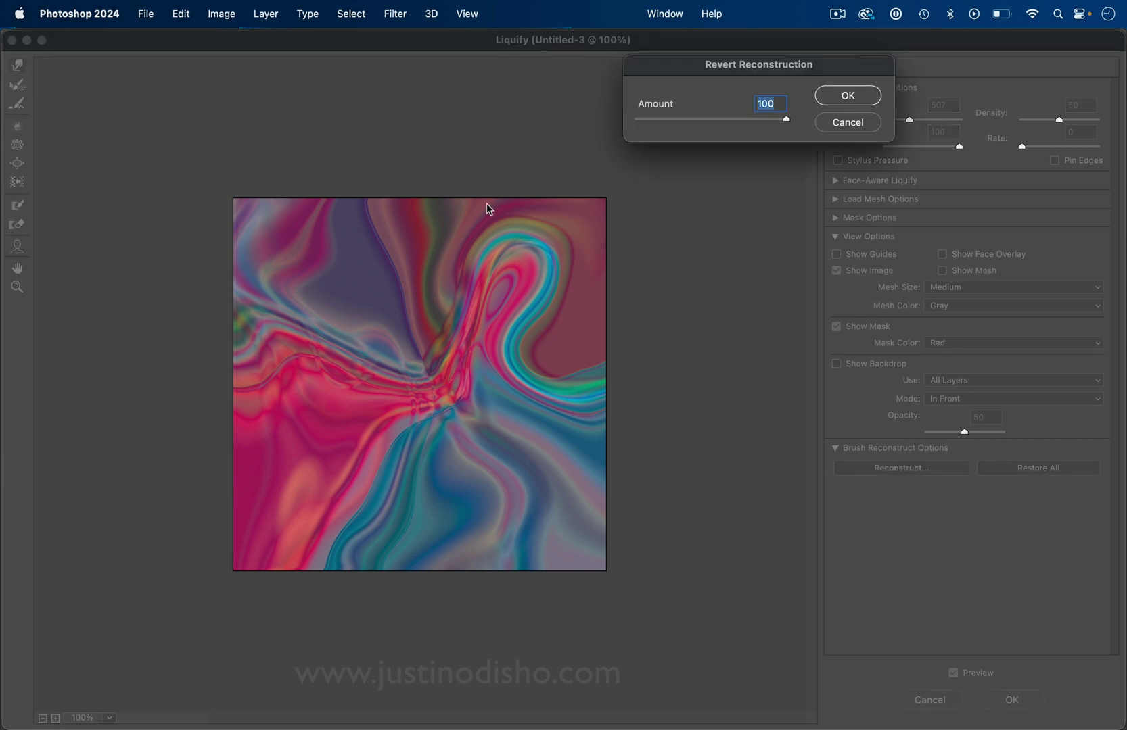
mouse_move(777, 124)
left_mouse_down()
mouse_move(622, 126)
mouse_move(784, 118)
mouse_move(751, 128)
left_mouse_up()
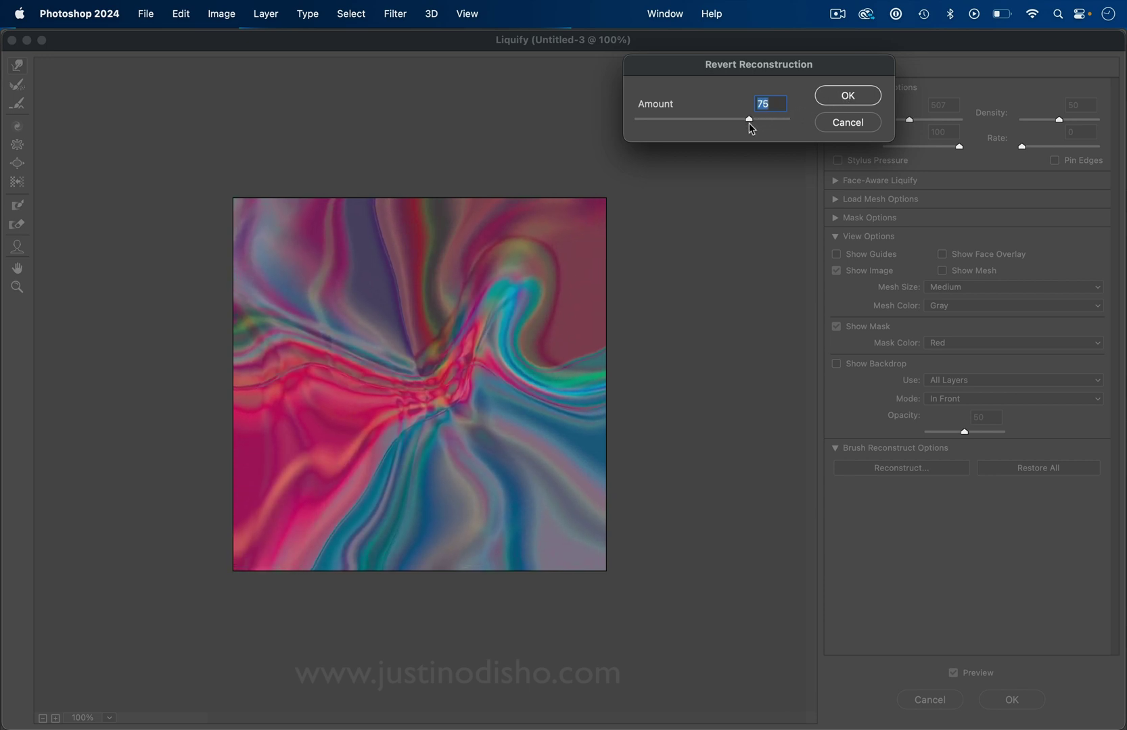
left_click(862, 94)
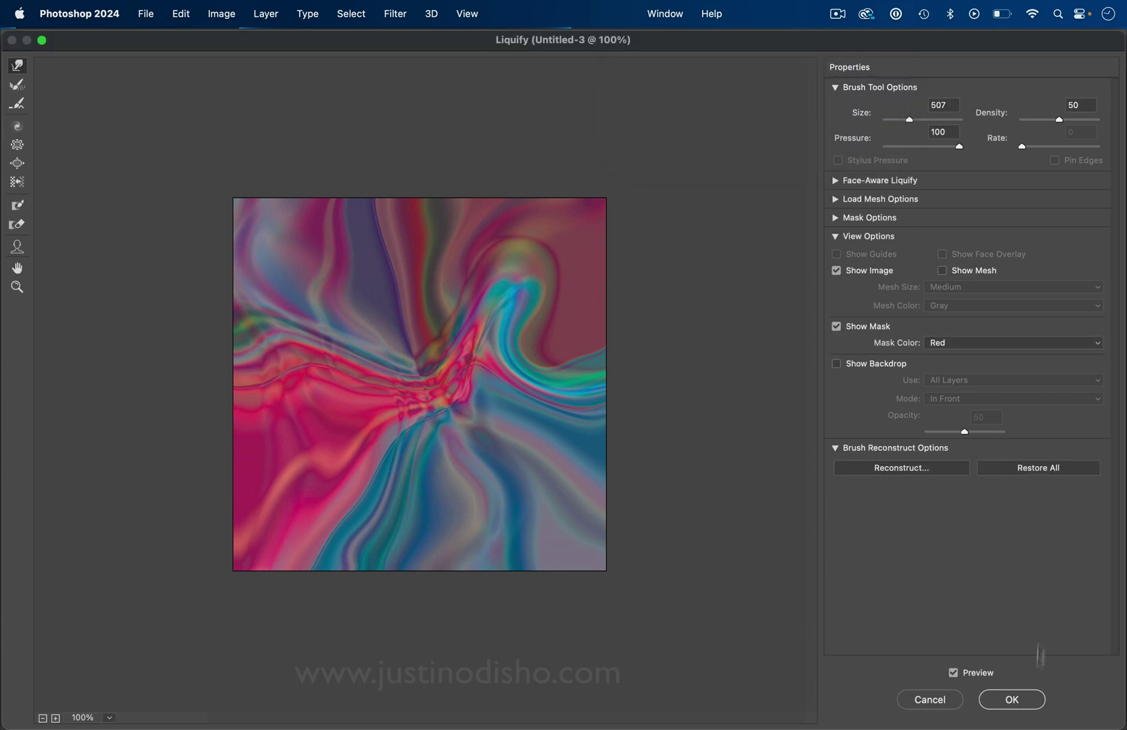
Apply the Liquify changes to the image
left_click(1022, 700)
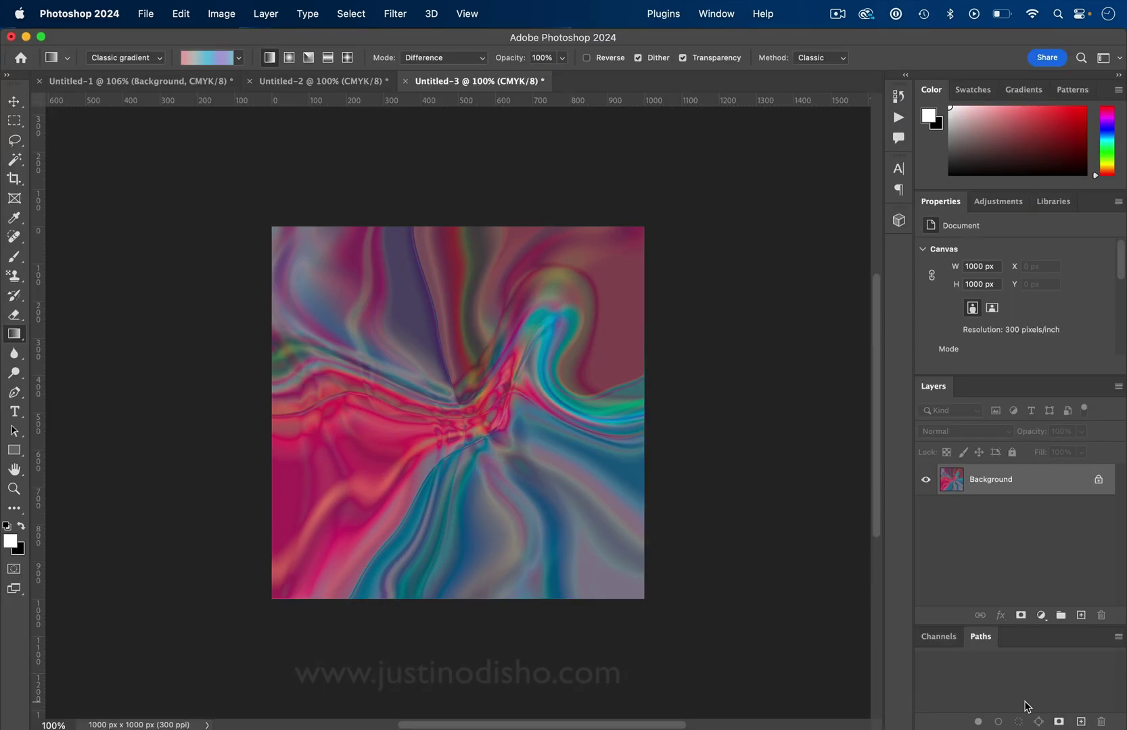
scroll(468, 378, "up", 5)
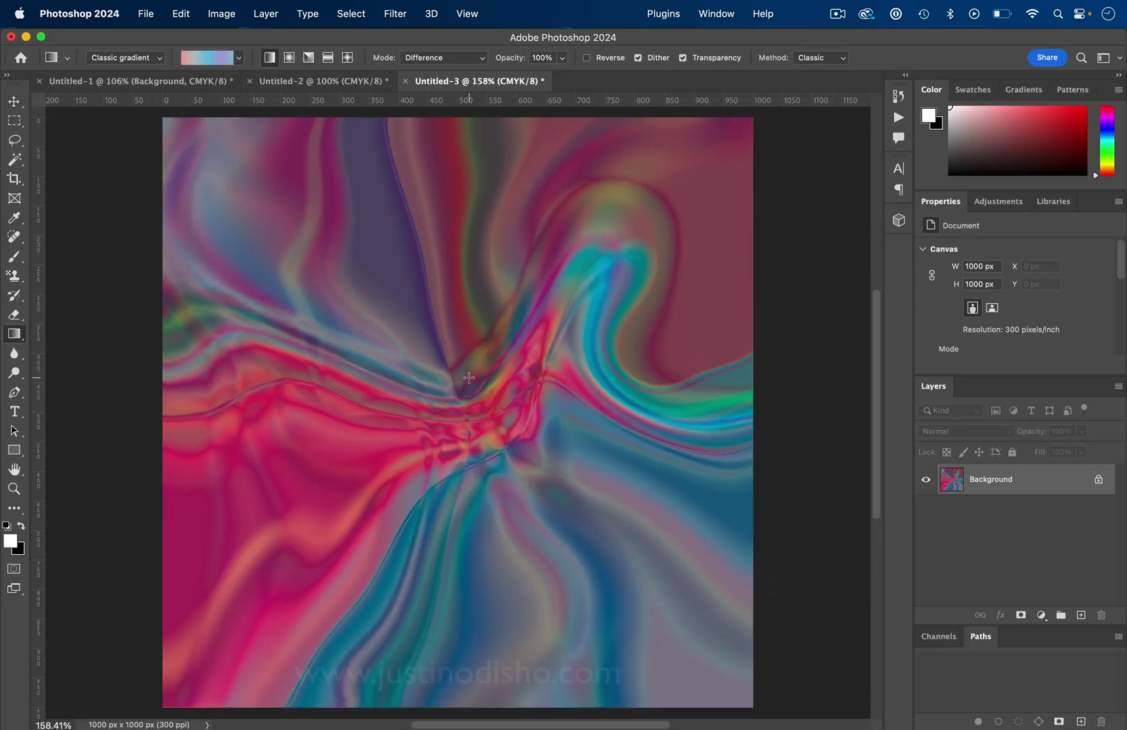
scroll(469, 378, "down", 5)
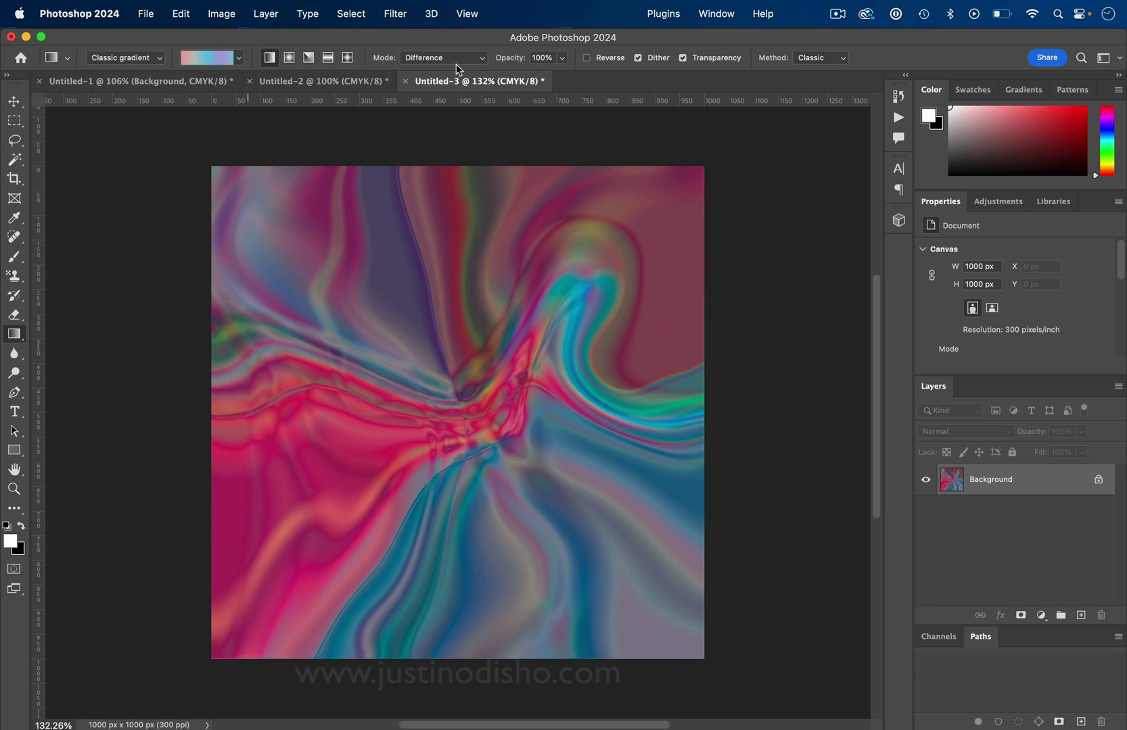
Add a Brightness/Contrast adjustment layer with contrast 86 and brightness -1
left_click(268, 12)
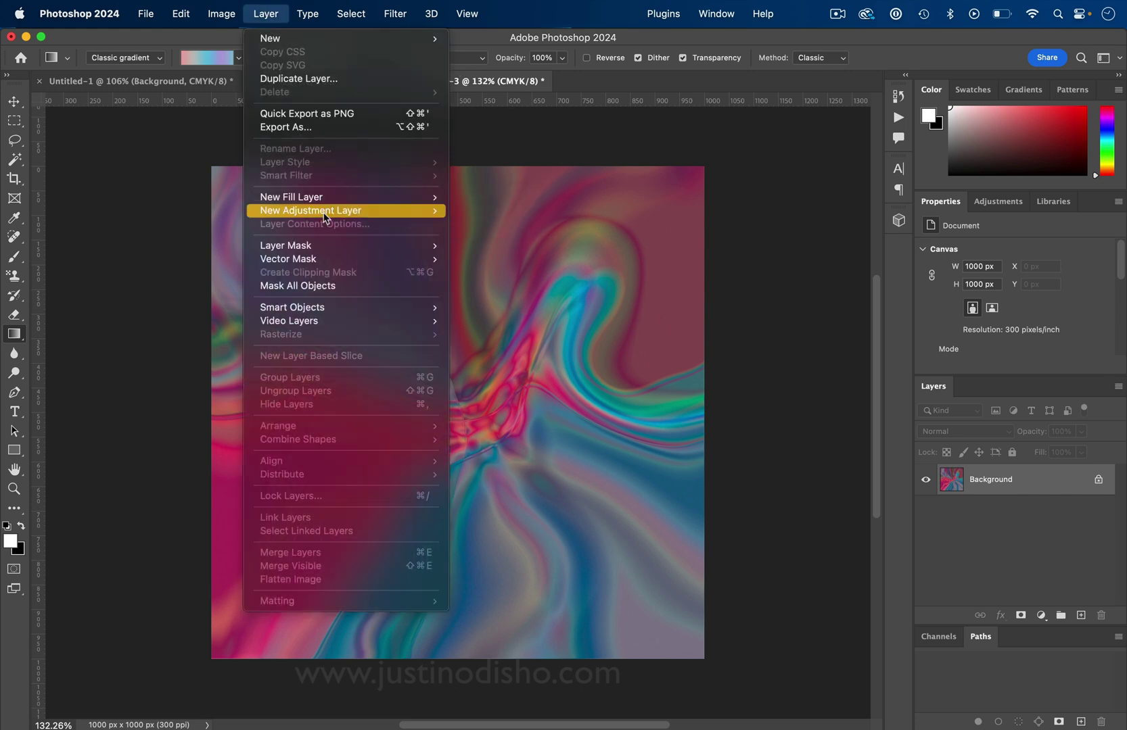
mouse_move(338, 211)
left_click(512, 211)
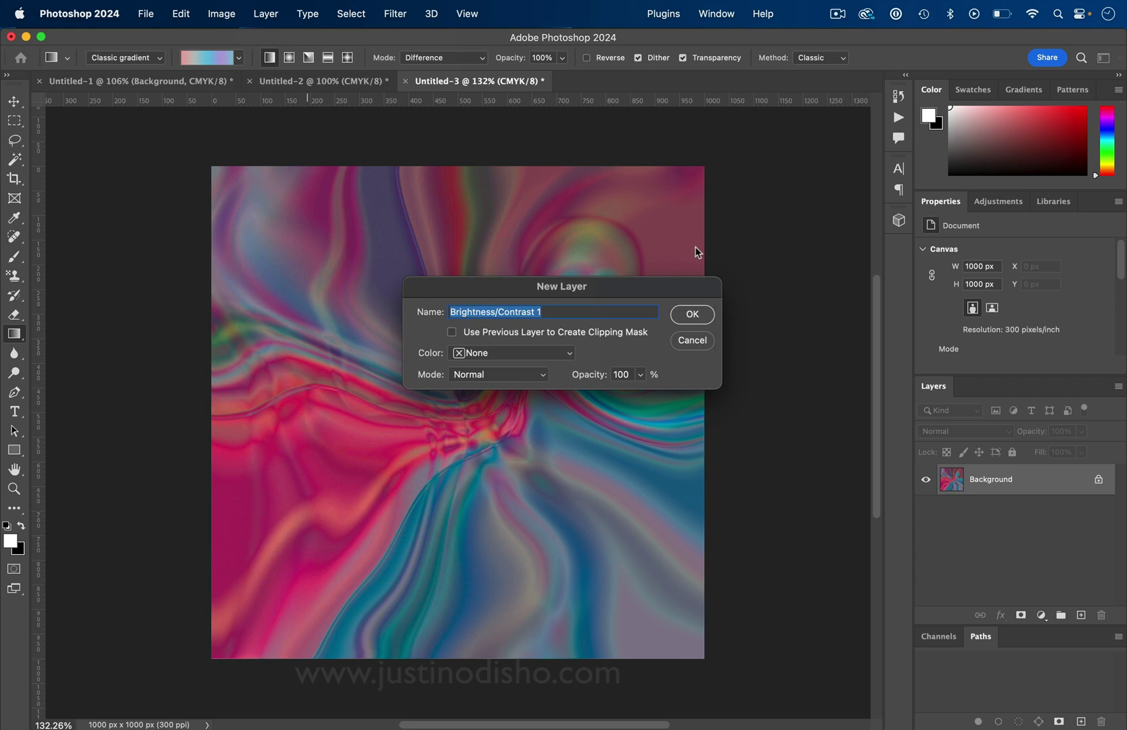
left_click(701, 326)
left_click_drag(1017, 316, 1091, 321)
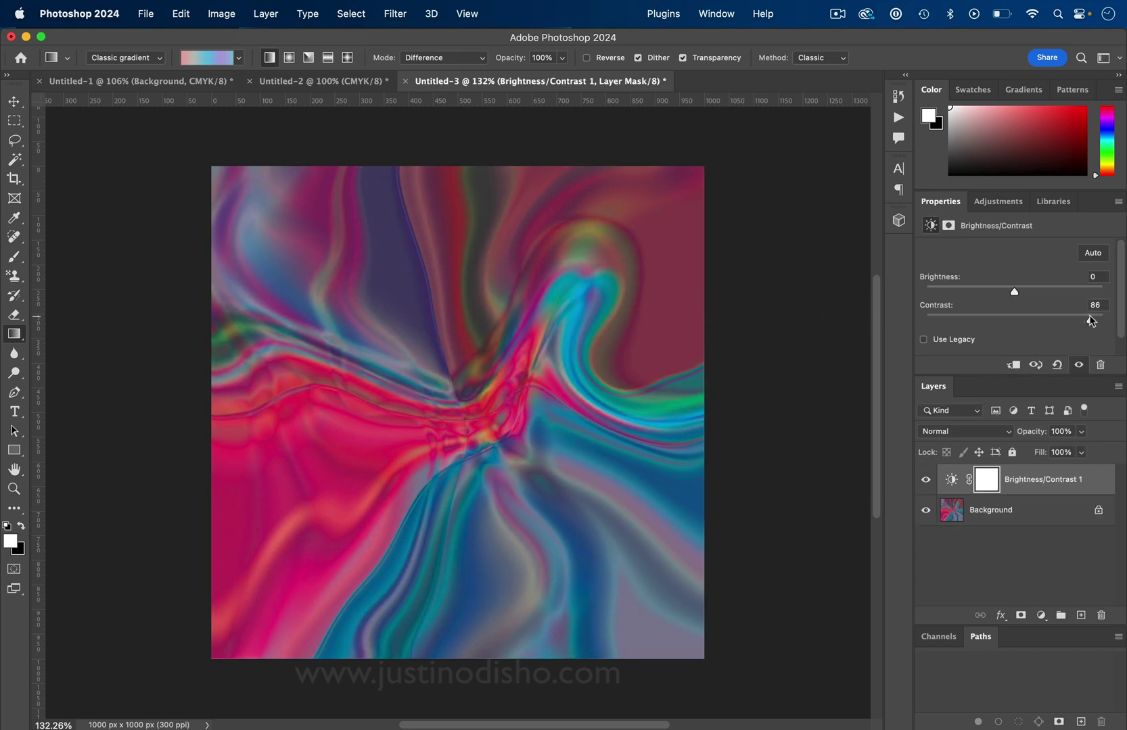
mouse_move(1014, 292)
left_mouse_down()
mouse_move(1089, 297)
mouse_move(998, 297)
mouse_move(1013, 297)
left_mouse_up()
Add a Gradient Map adjustment layer and glance at its gradient presets
left_click(265, 14)
mouse_move(366, 211)
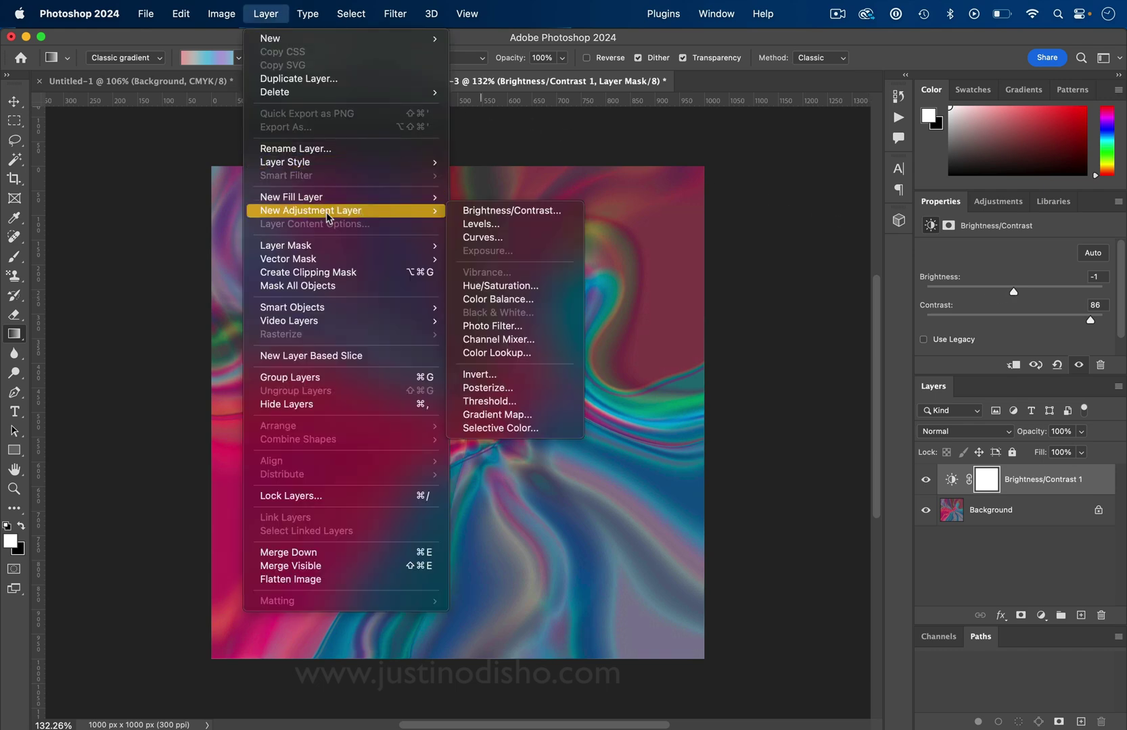
left_click(535, 415)
left_click(693, 318)
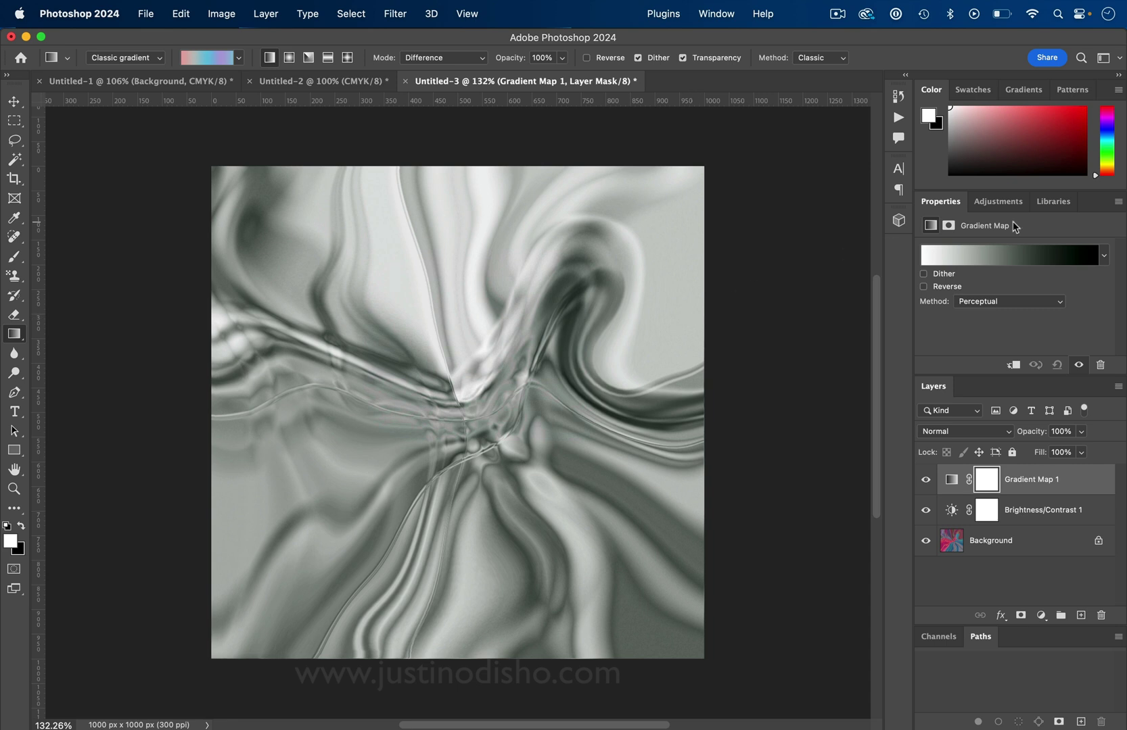
left_click(1105, 259)
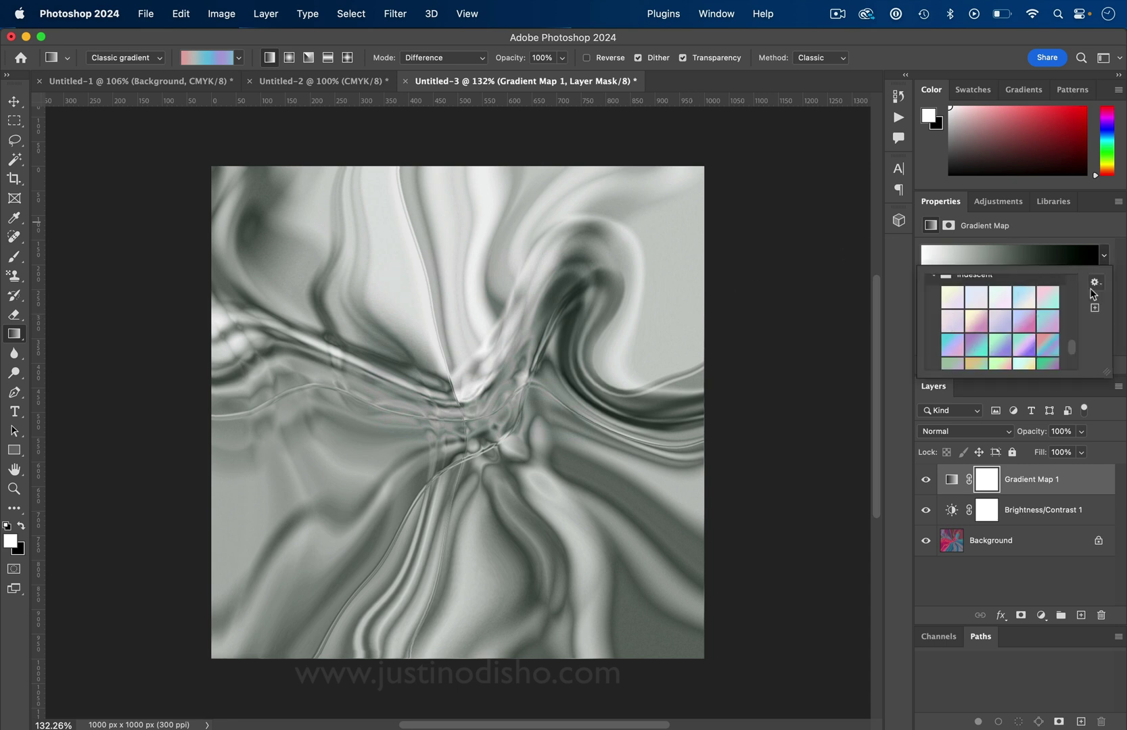
left_click(1104, 260)
Edit the map's gradient, making the left stop red and adding a cyan stop
left_click(1021, 255)
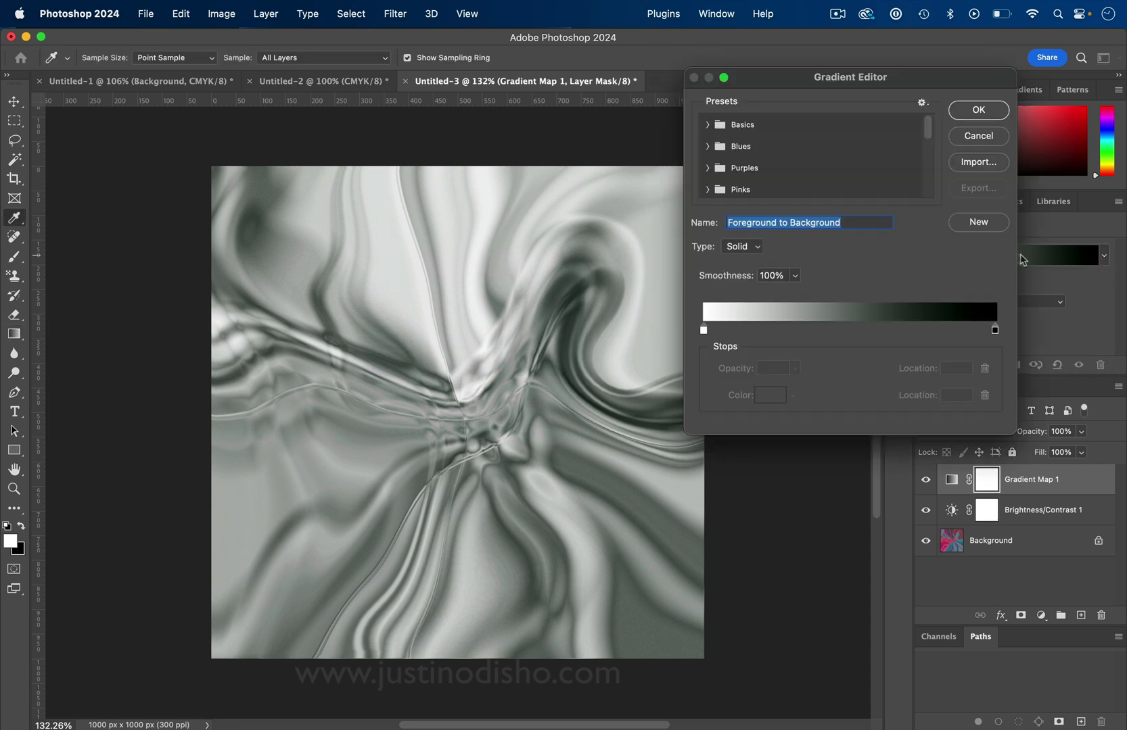
double_click(704, 331)
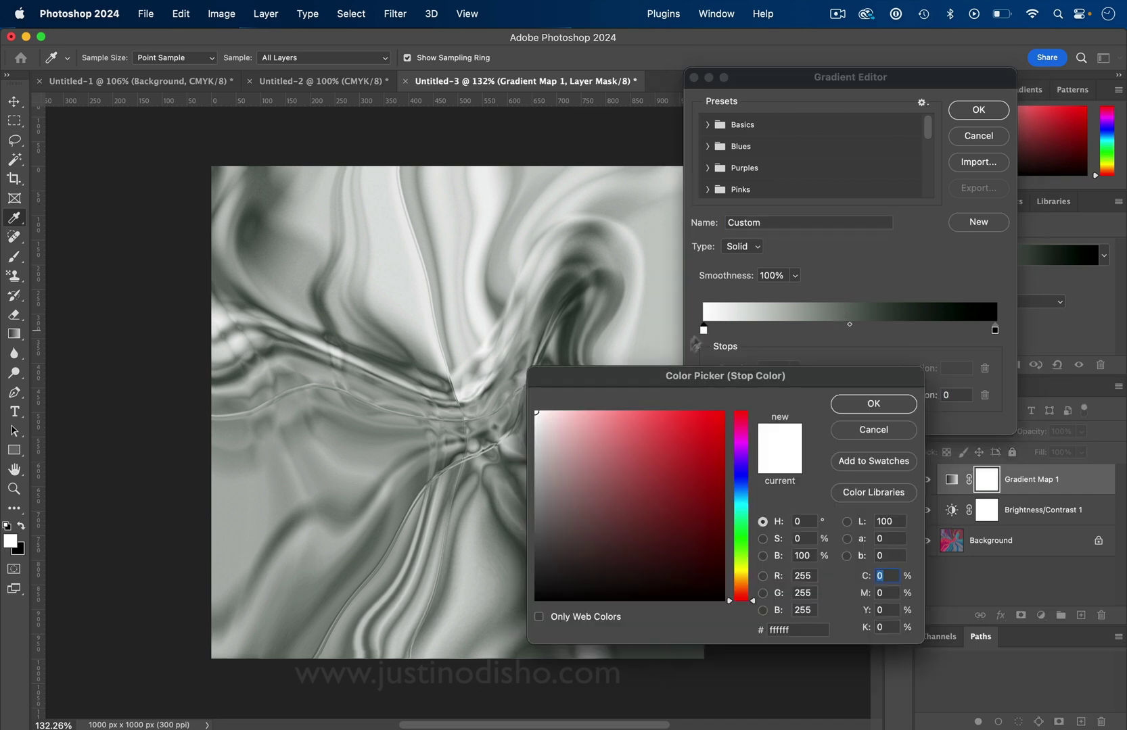
left_click(683, 435)
left_click(870, 402)
left_click(810, 331)
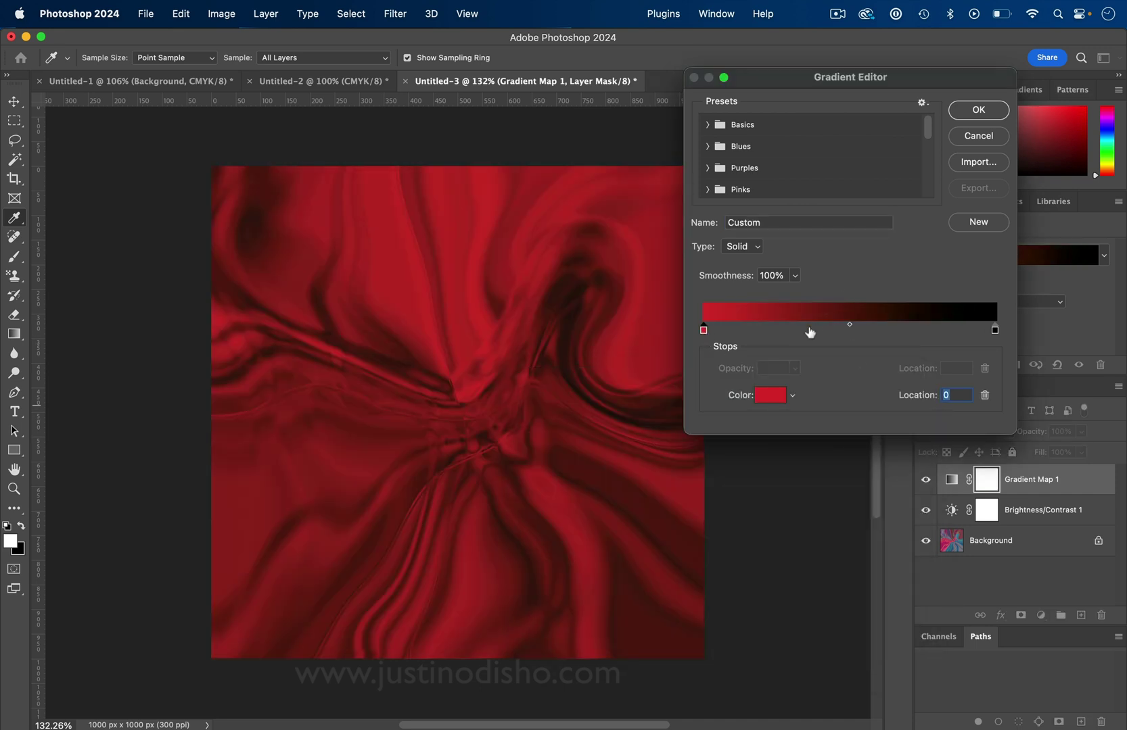
double_click(810, 331)
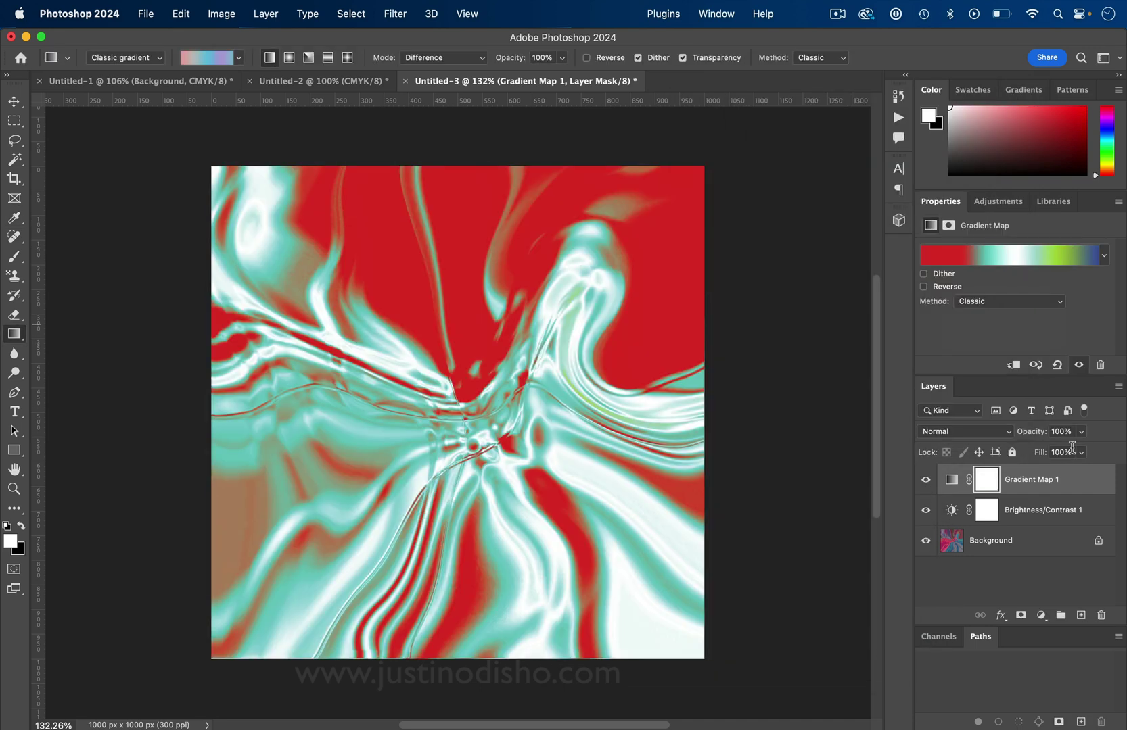
Lower the Gradient Map layer's opacity to 88%
left_click(1080, 431)
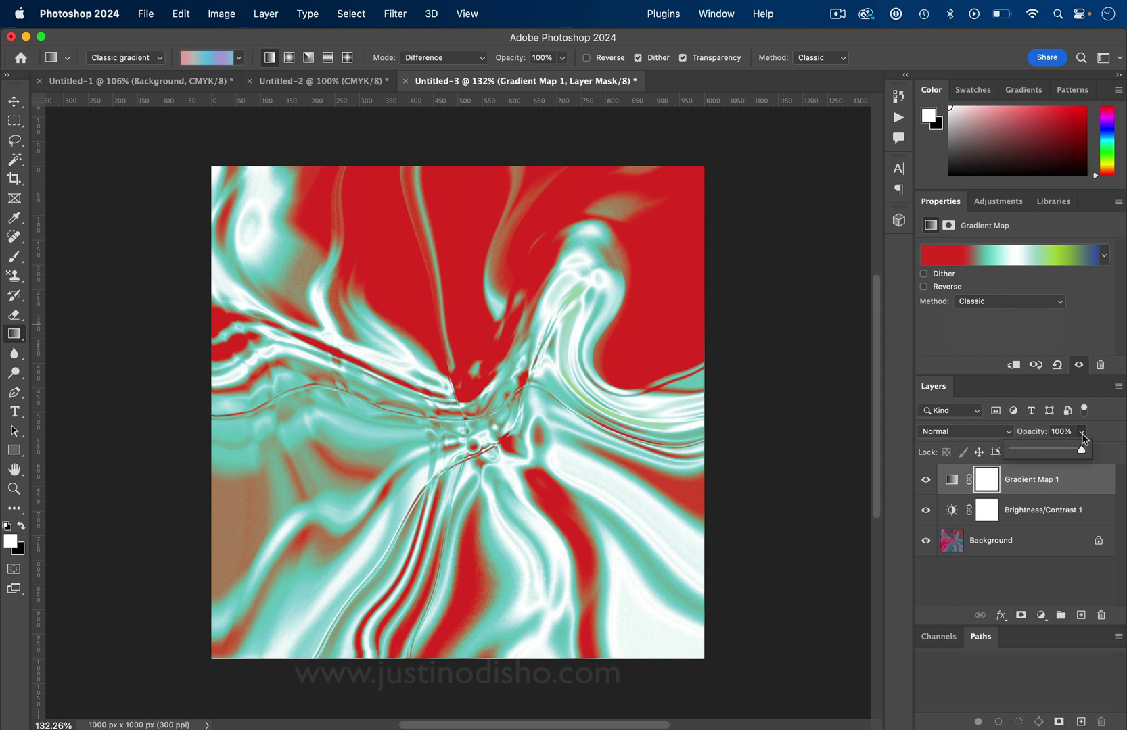
mouse_move(1069, 450)
left_mouse_down()
mouse_move(996, 453)
mouse_move(1076, 453)
left_mouse_up()
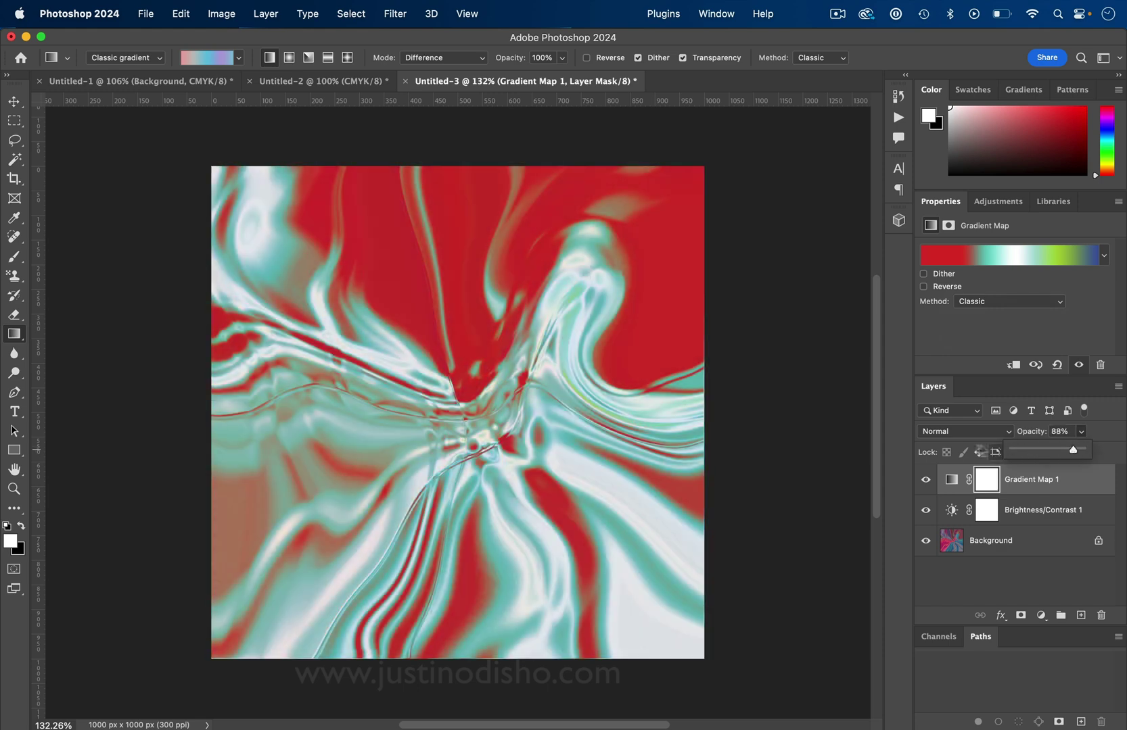
left_click(963, 431)
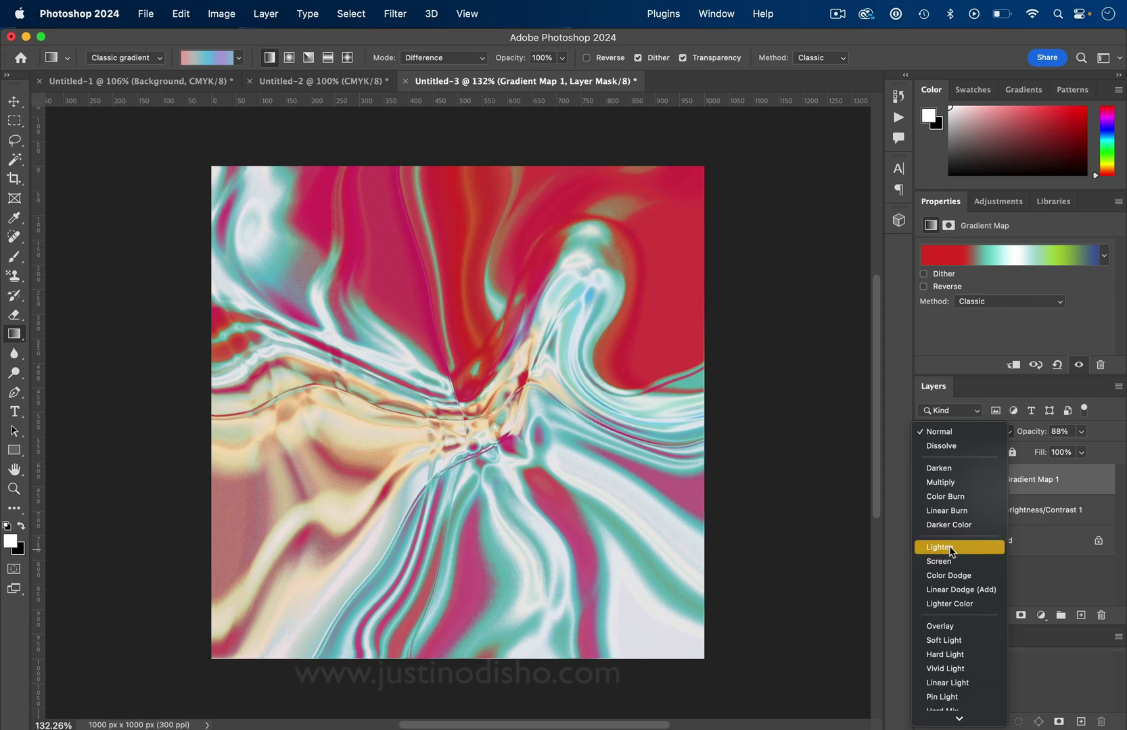
Set Gradient Map 1 to Lighten, then view Untitled-2 and Untitled-1 before returning to Untitled-3
left_click(949, 546)
left_click(286, 80)
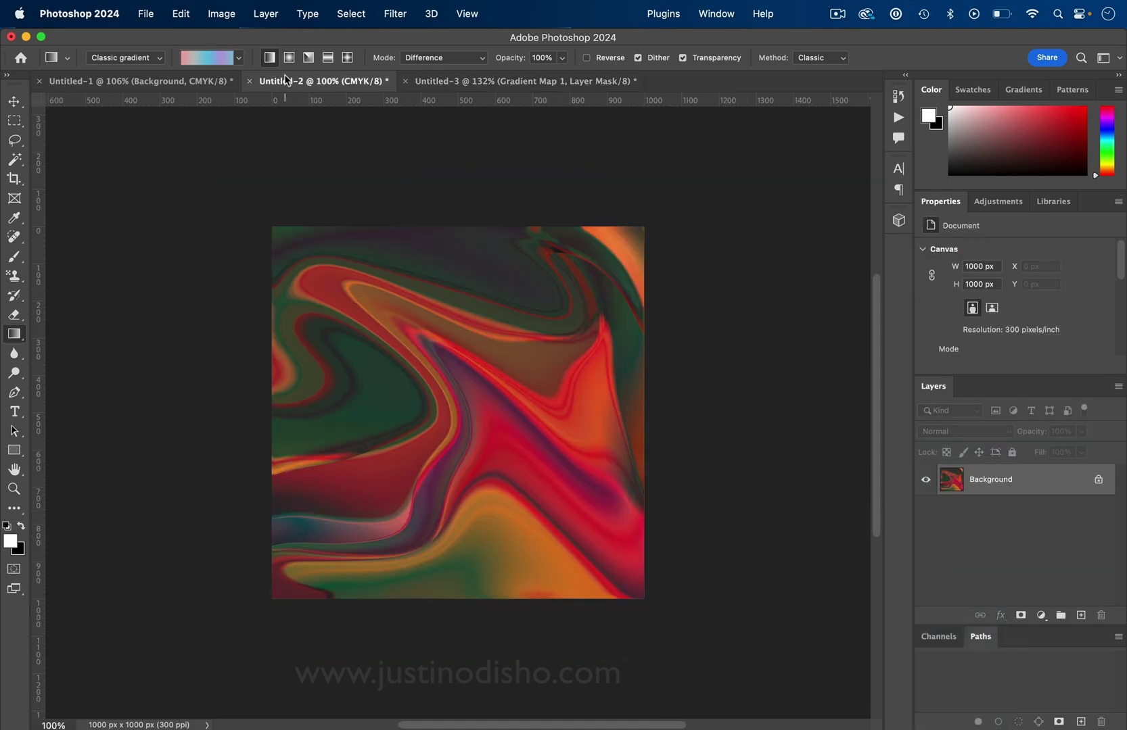
left_click(182, 81)
left_click(517, 84)
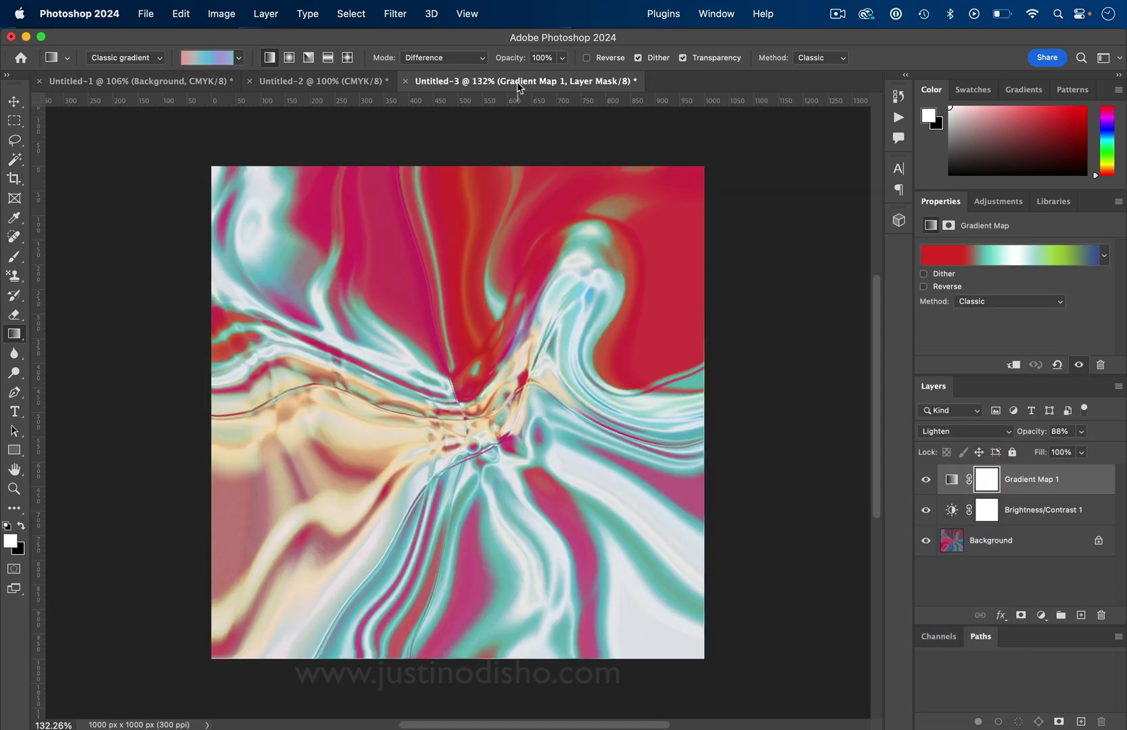